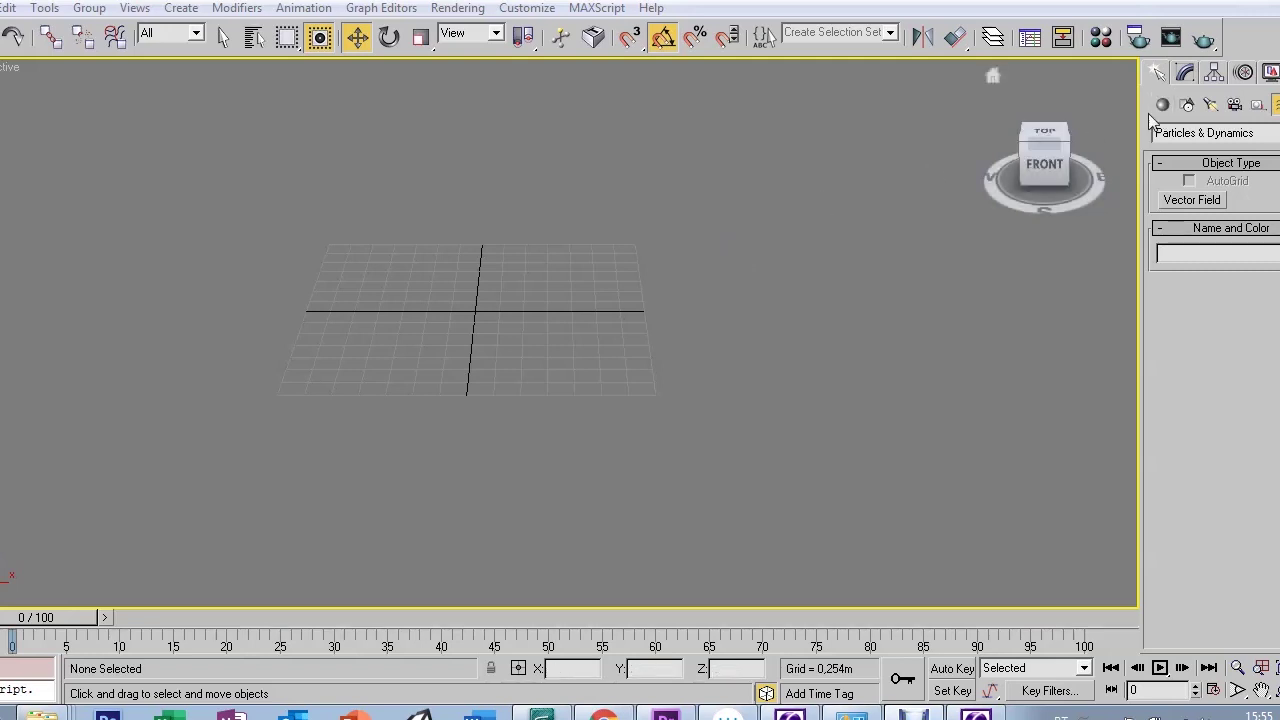
Switch the Create panel to the Particle Systems category and arm the Spray tool
left_click(1182, 74)
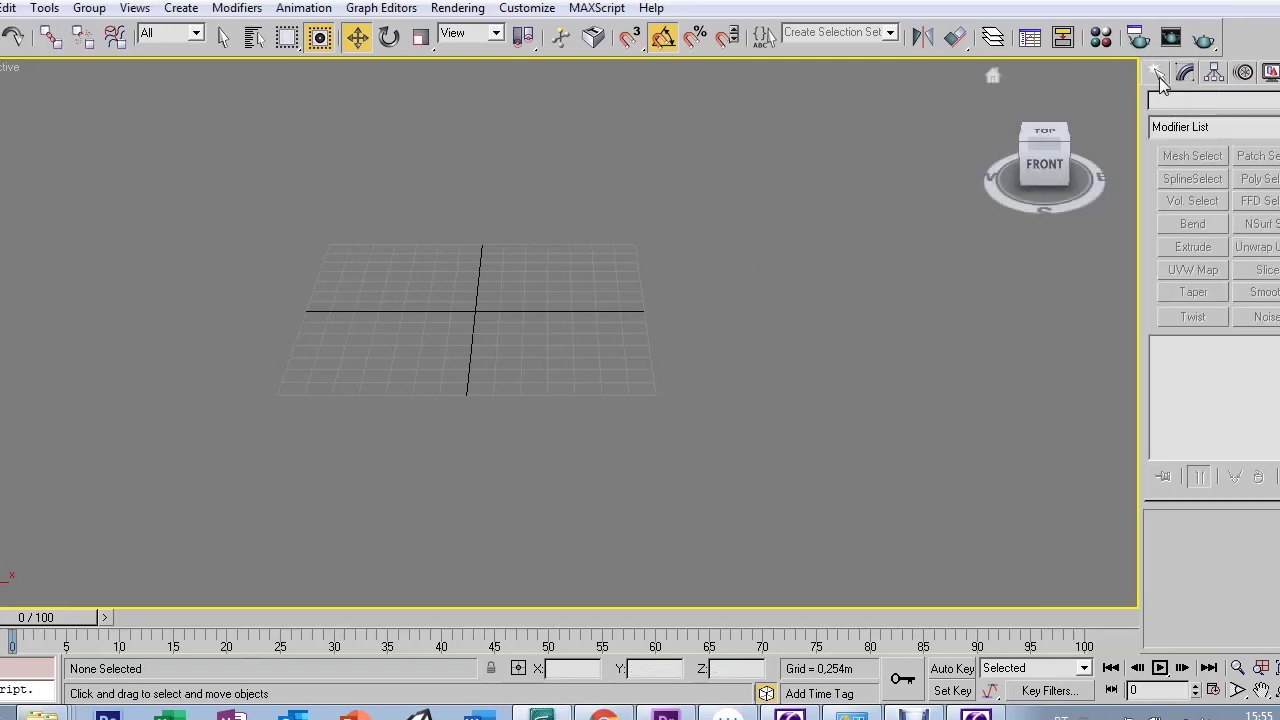
left_click(1158, 75)
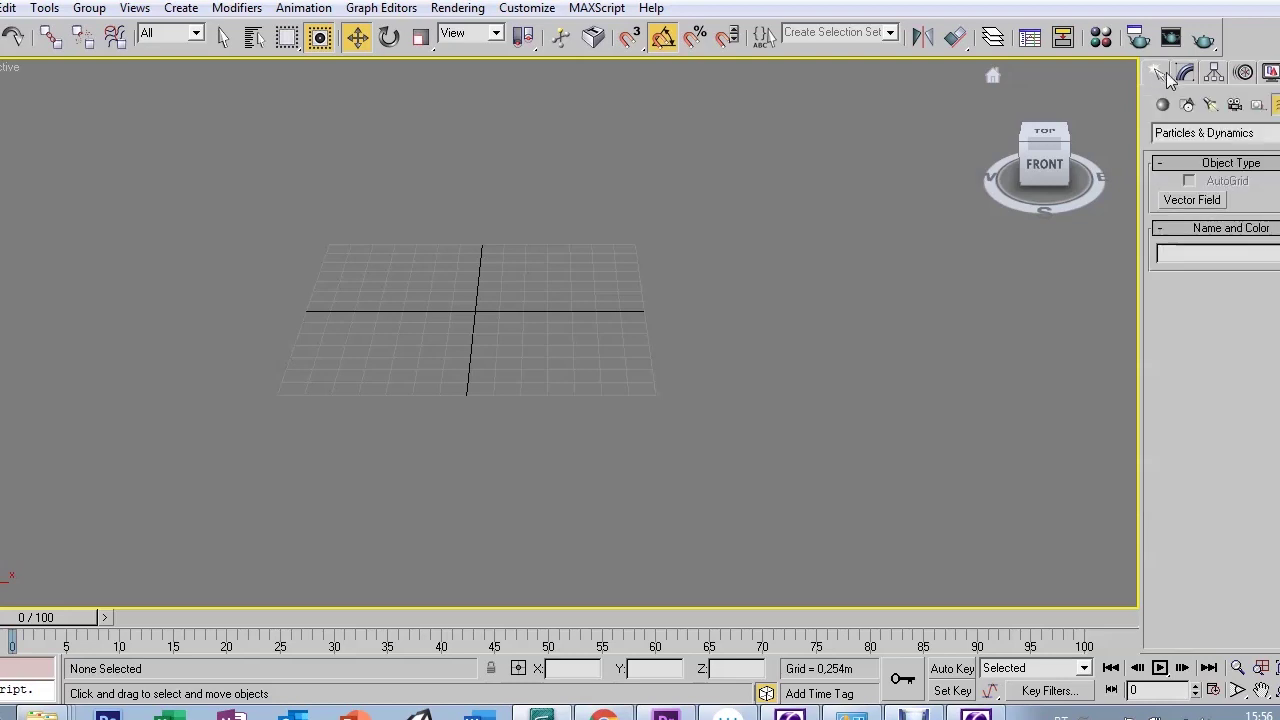
left_click(1168, 136)
left_click(1166, 128)
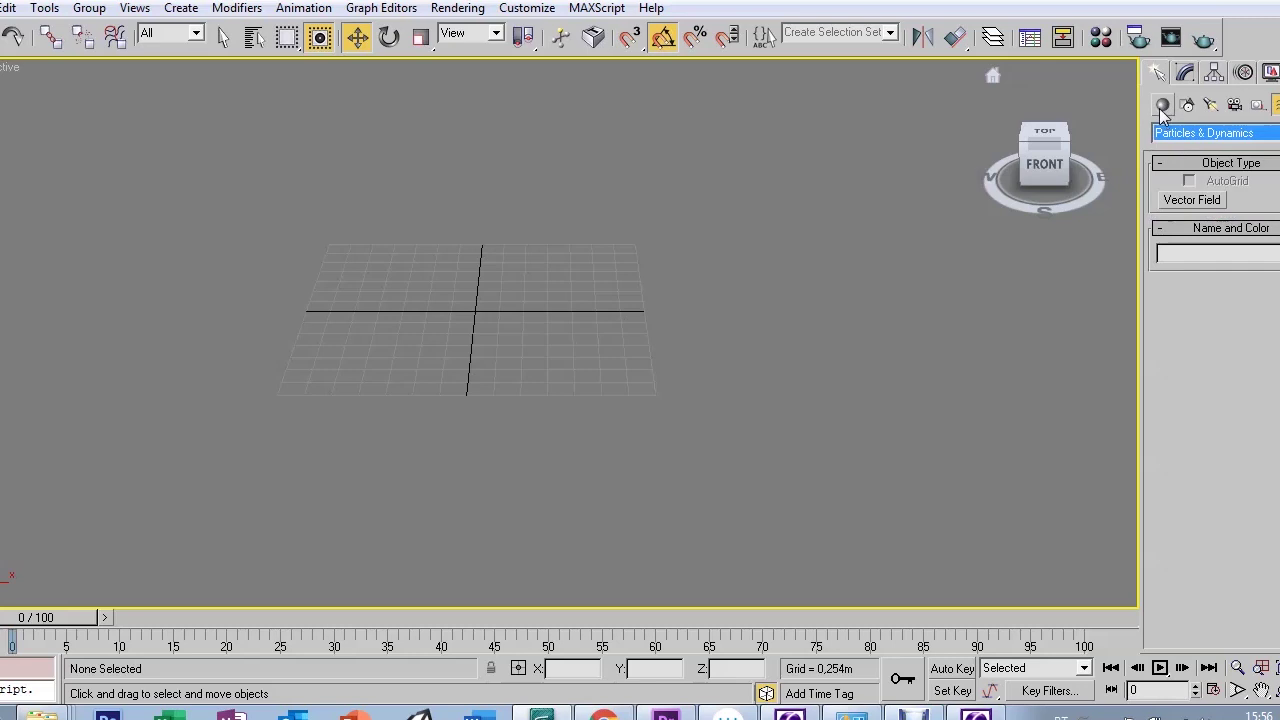
scroll(1168, 133, "up", 1)
left_click(1170, 138)
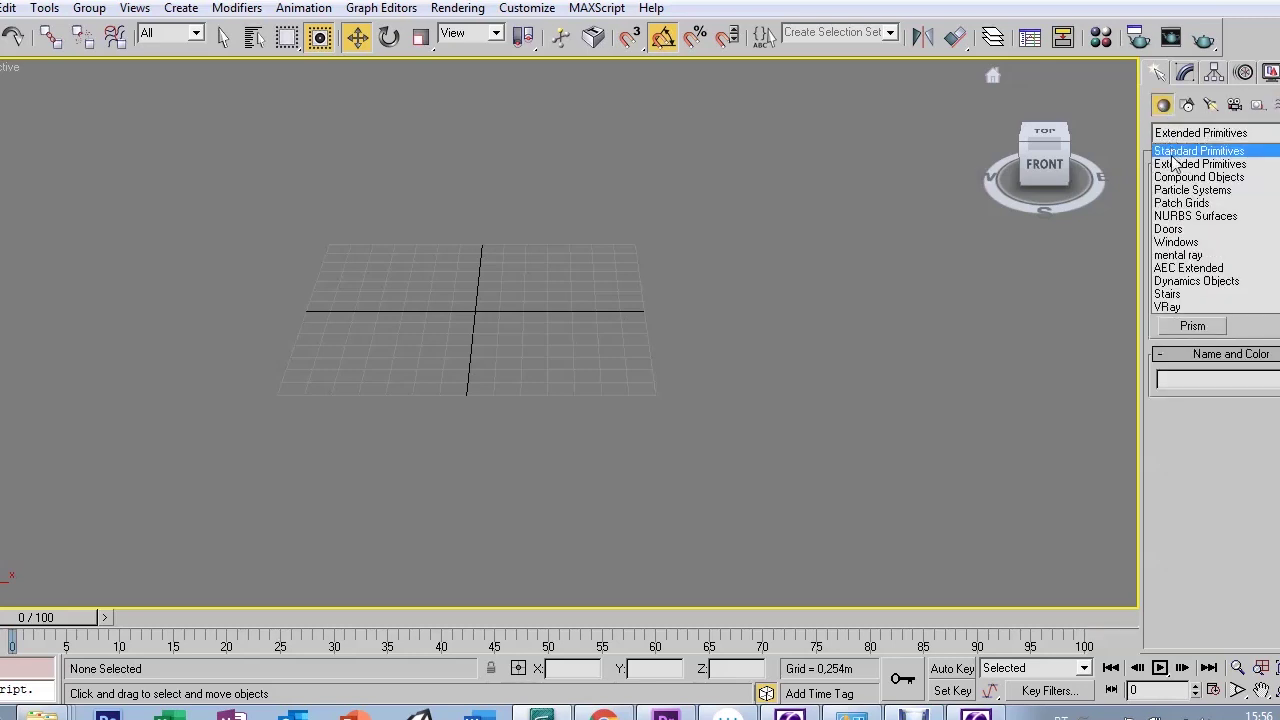
left_click(1174, 191)
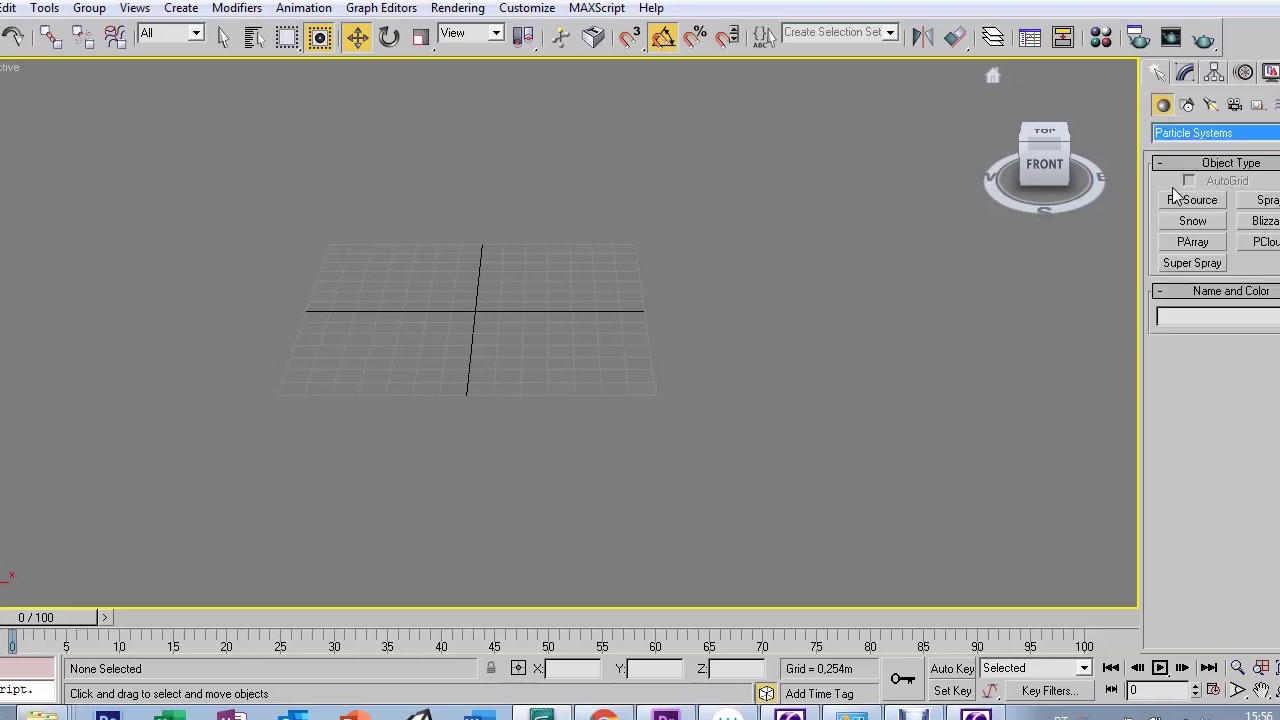
left_click(1258, 201)
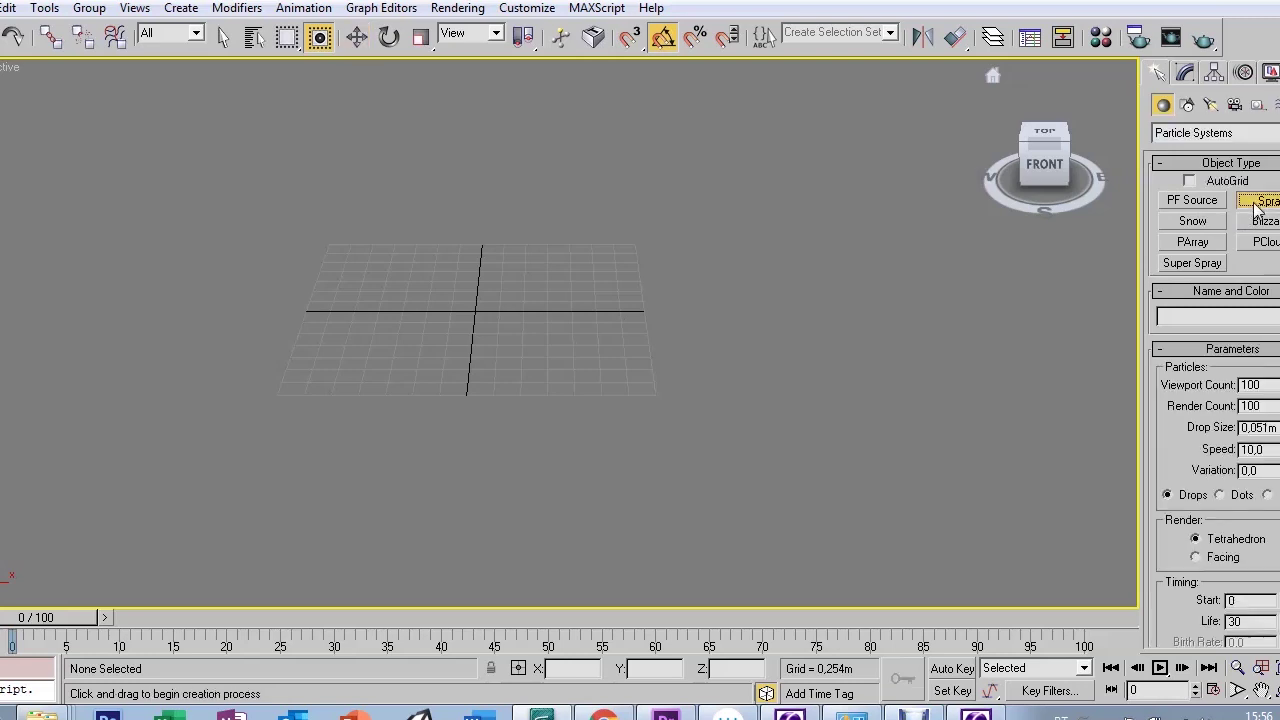
Draw the Spray emitter over the grid and raise it about 2 m along Z
mouse_move(416, 296)
left_mouse_down()
mouse_move(497, 336)
mouse_move(622, 366)
left_mouse_up()
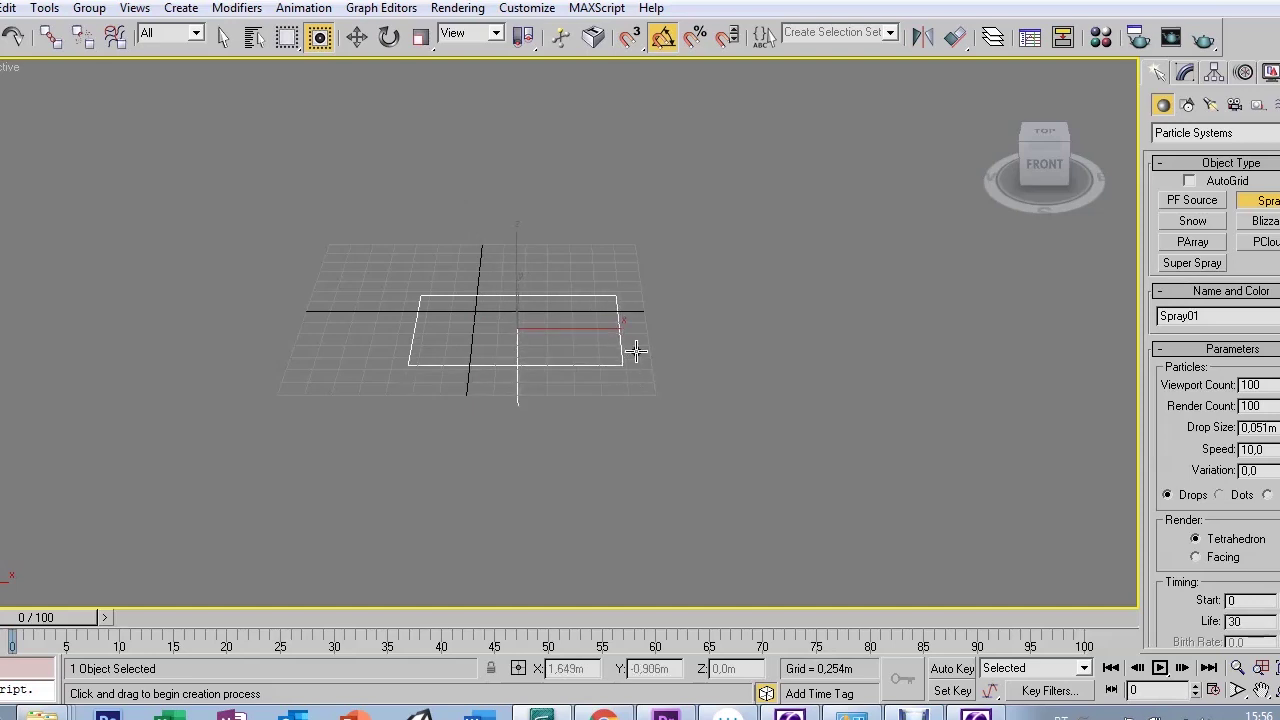
key("w")
left_click_drag(515, 262, 508, 75)
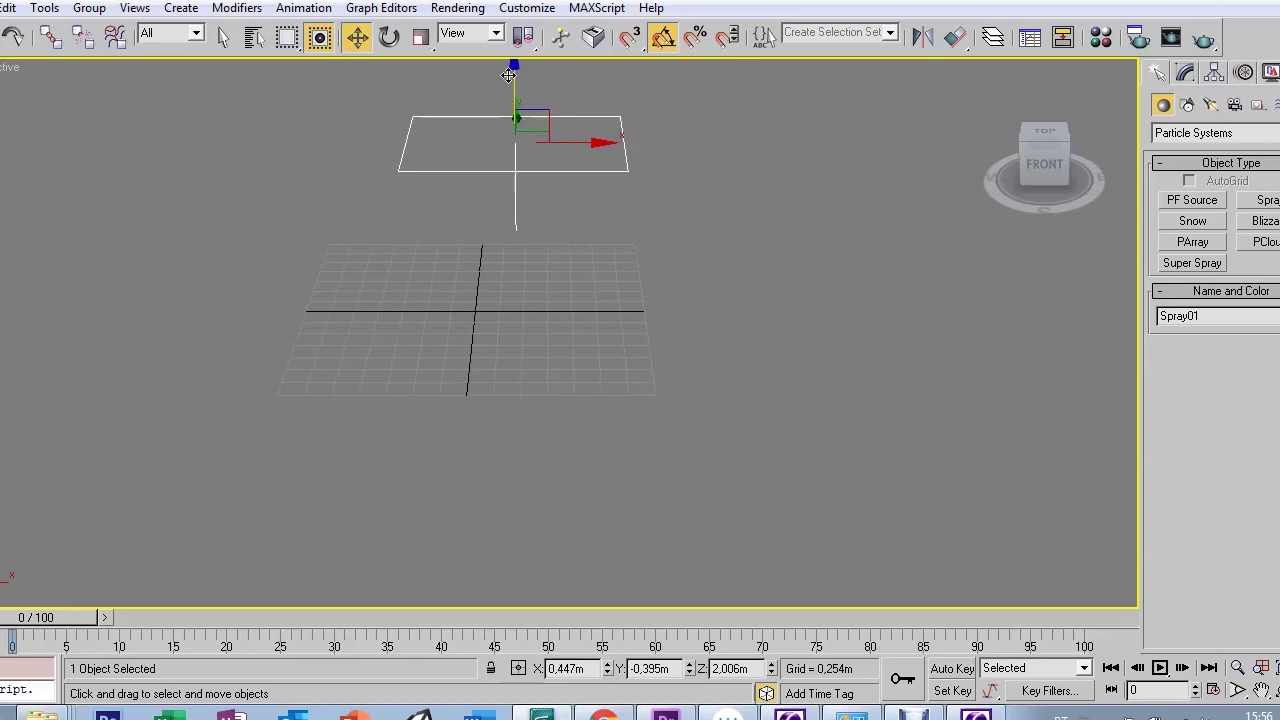
Orbit and pan to frame the emitter and grid, then scrub the timeline to watch particles fall
key("ctrl+r")
left_click_drag(720, 331, 654, 277)
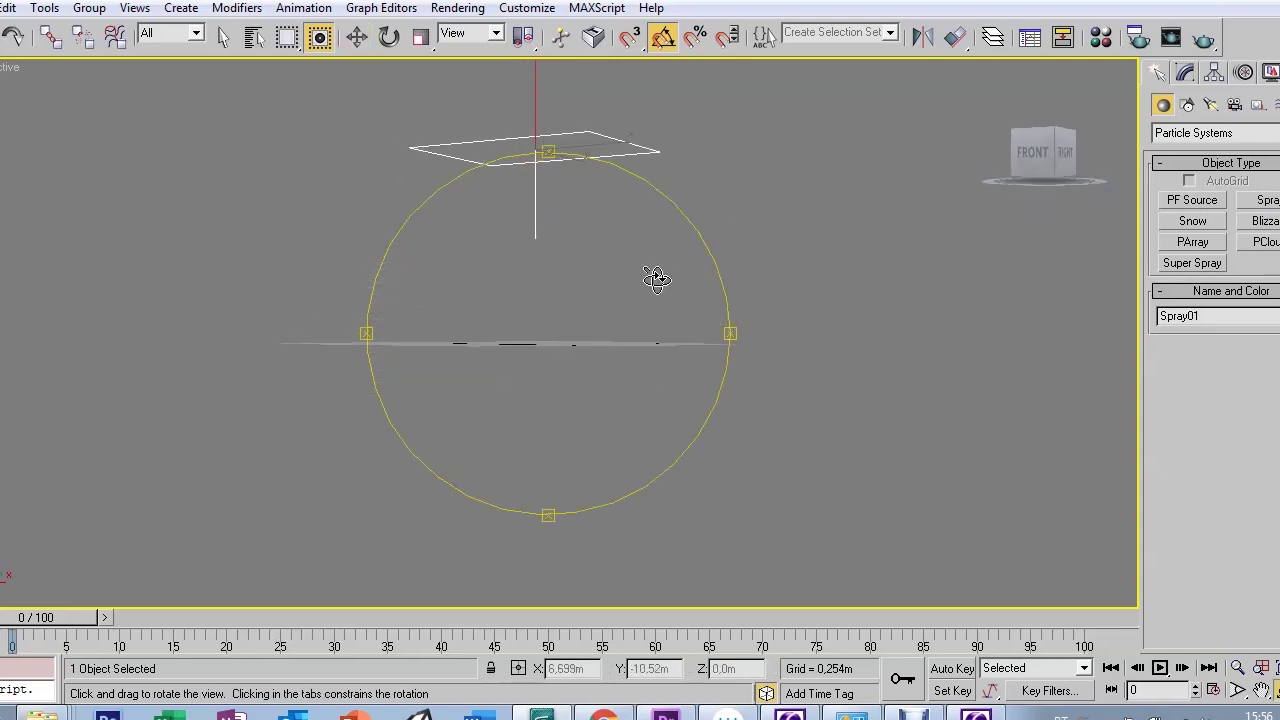
left_click(1262, 690)
mouse_move(734, 268)
left_mouse_down()
mouse_move(791, 349)
mouse_move(809, 300)
left_mouse_up()
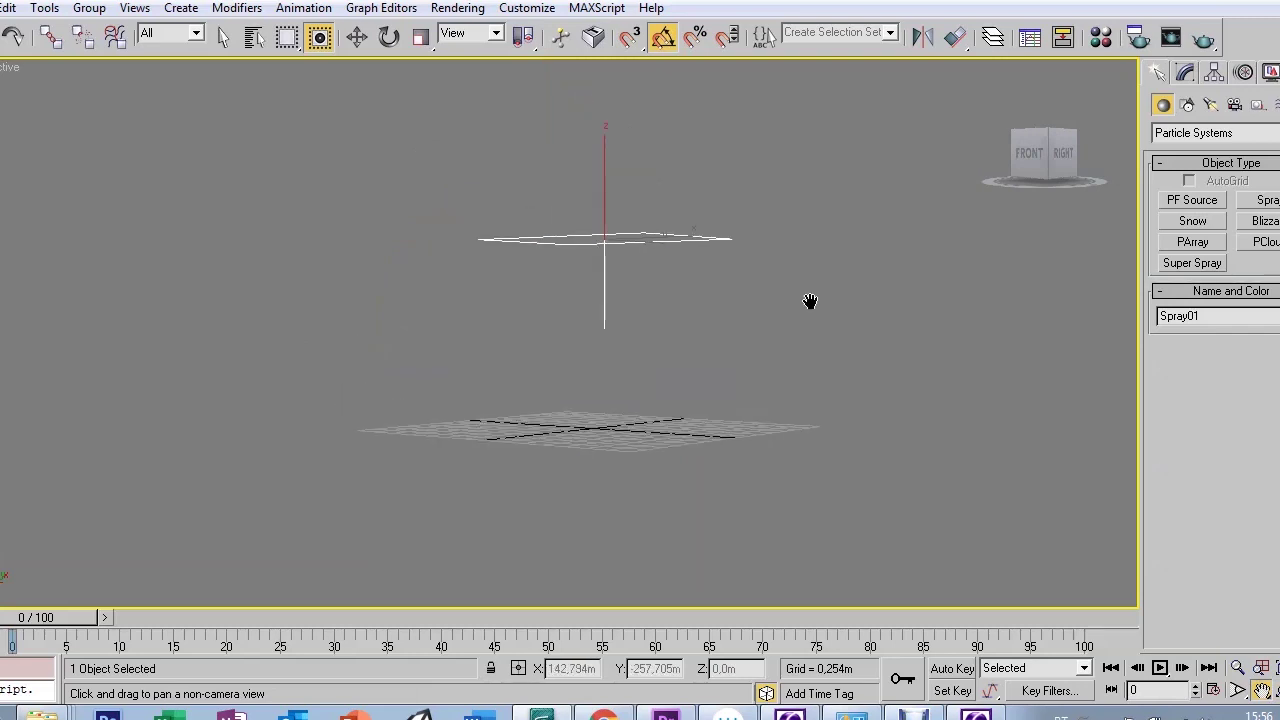
mouse_move(60, 617)
left_mouse_down()
mouse_move(392, 648)
mouse_move(588, 648)
mouse_move(14, 648)
left_mouse_up()
key("w")
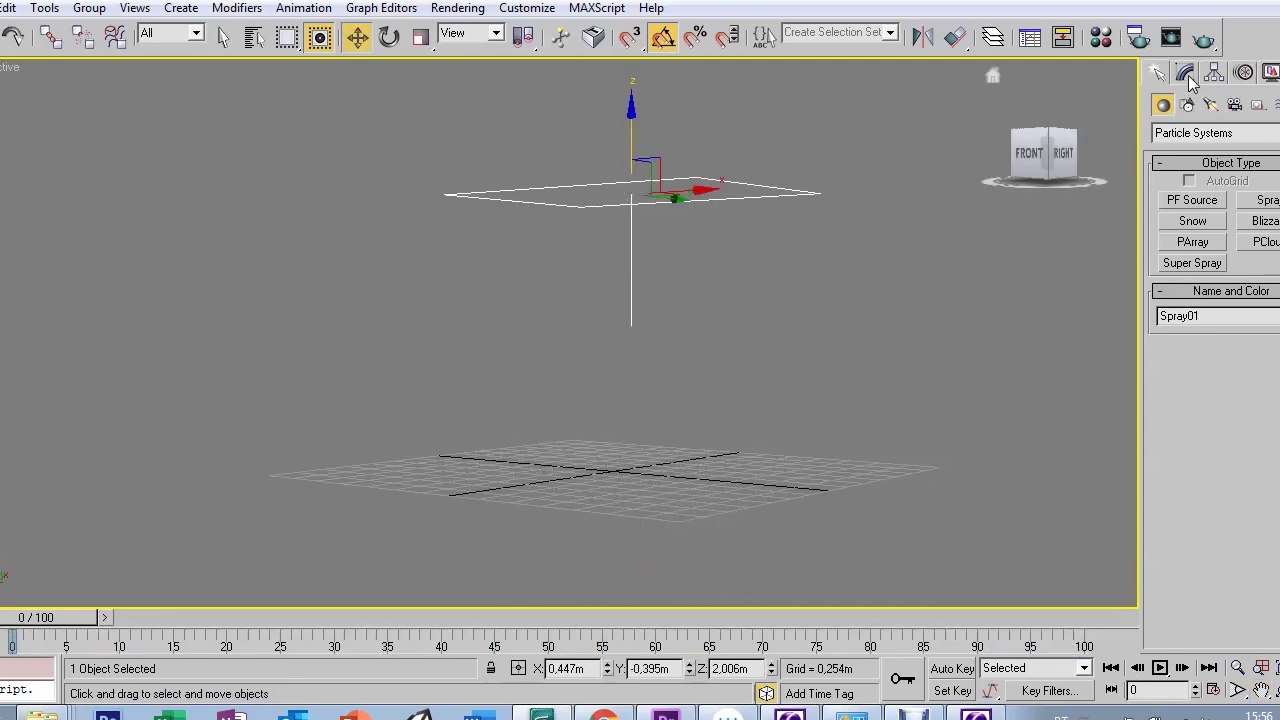
Show Spray01's parameters in the Modify panel, select the Viewport Count field, and scrub to frame 41
left_click(1186, 73)
scroll(1174, 590, "down", 2)
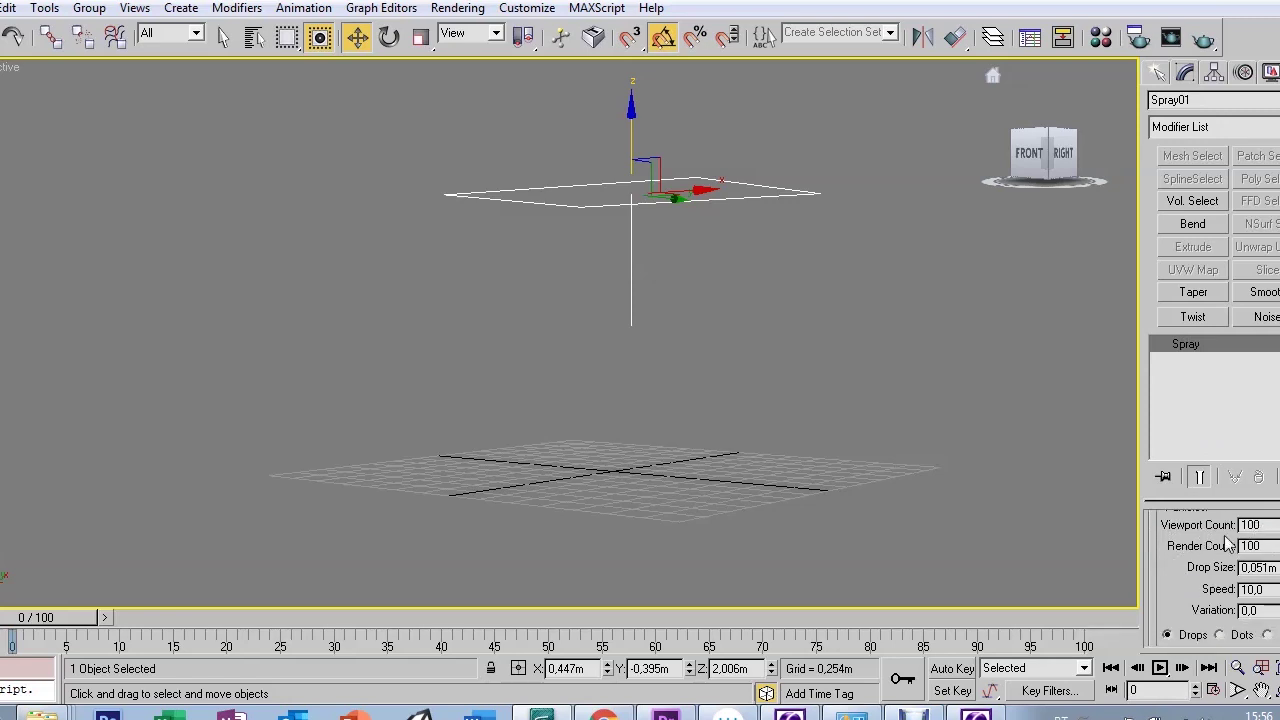
scroll(1175, 560, "up", 2)
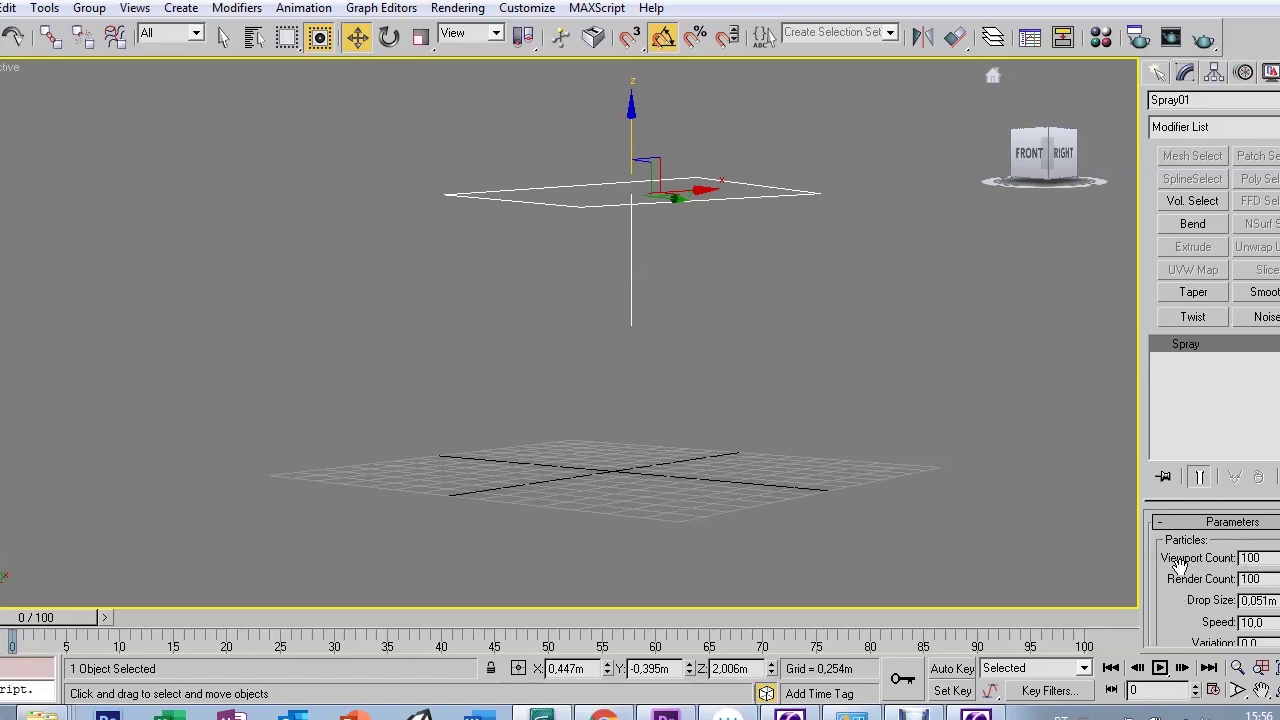
double_click(1250, 559)
left_click_drag(405, 617, 457, 635)
Set the Viewport Count to 300 to preview a denser spray at frame 41
key("w")
left_click_drag(1268, 558, 1226, 565)
type("3")
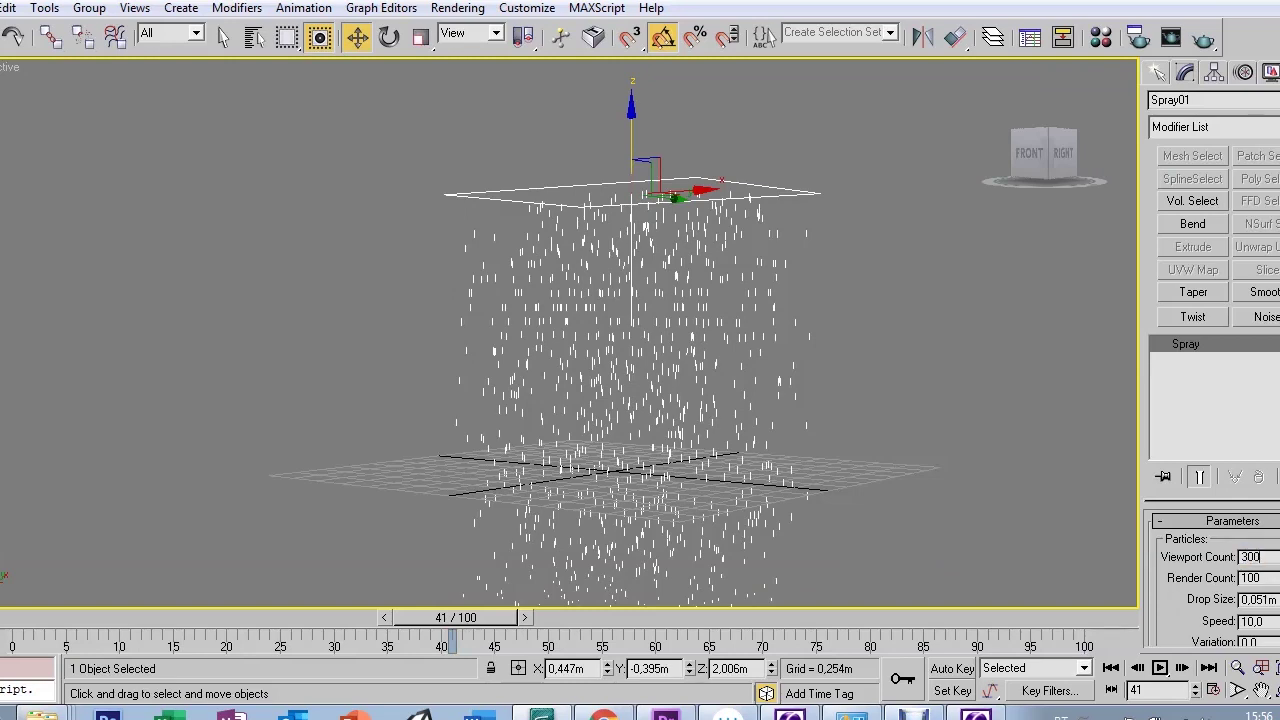
key("Return")
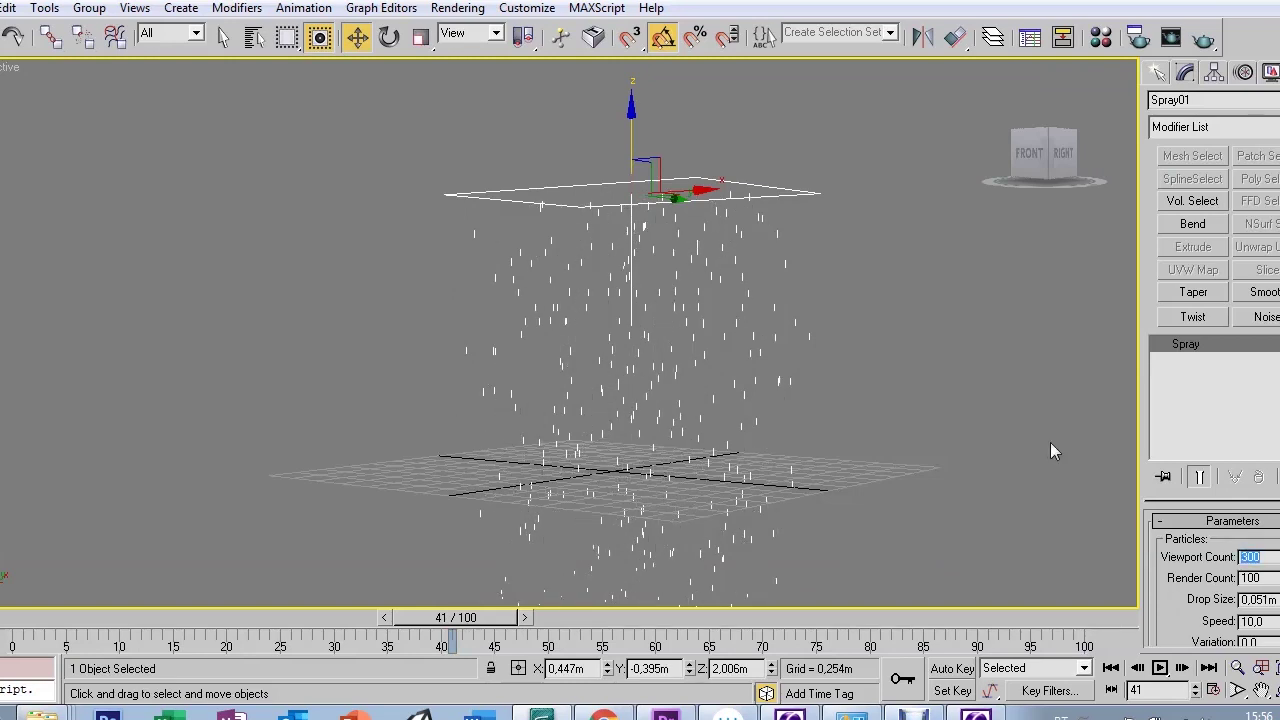
Restore the Viewport Count to 100 and select the Drop Size field
left_click_drag(1268, 578, 1251, 579)
left_click(1256, 557)
left_click_drag(1256, 559, 1227, 560)
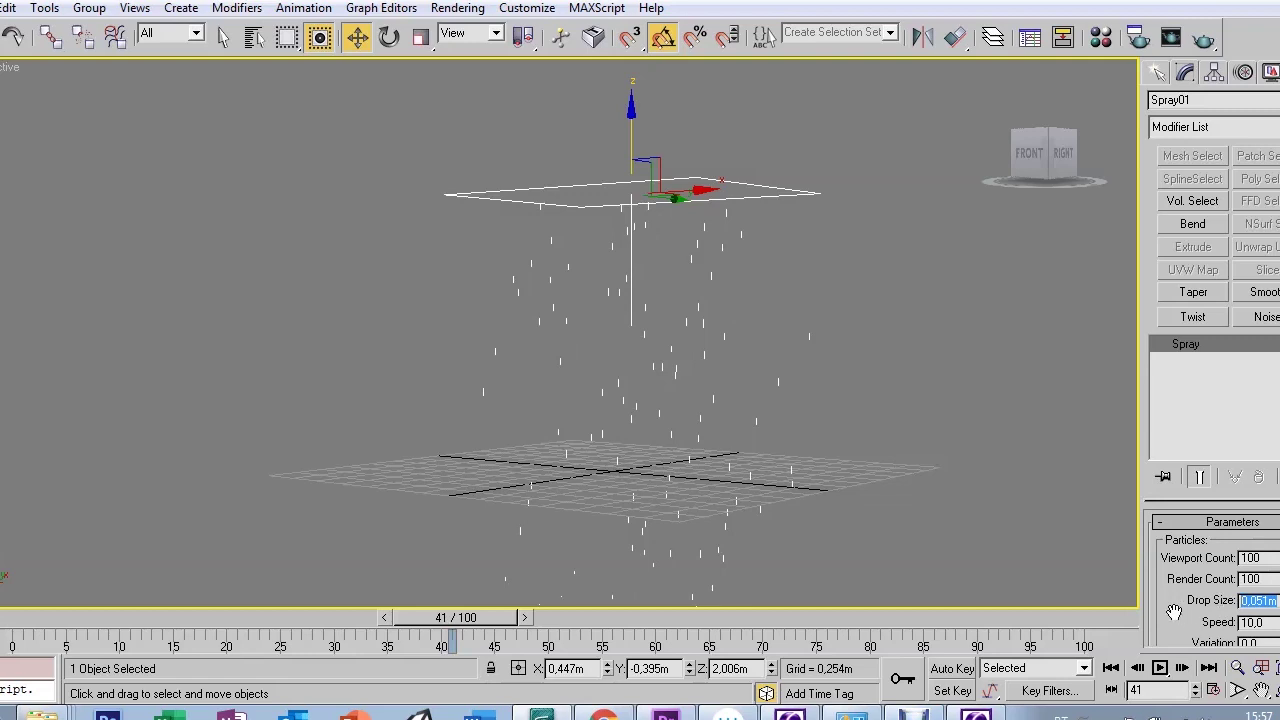
left_click_drag(1176, 620, 1153, 581)
left_click_drag(1258, 560, 1234, 561)
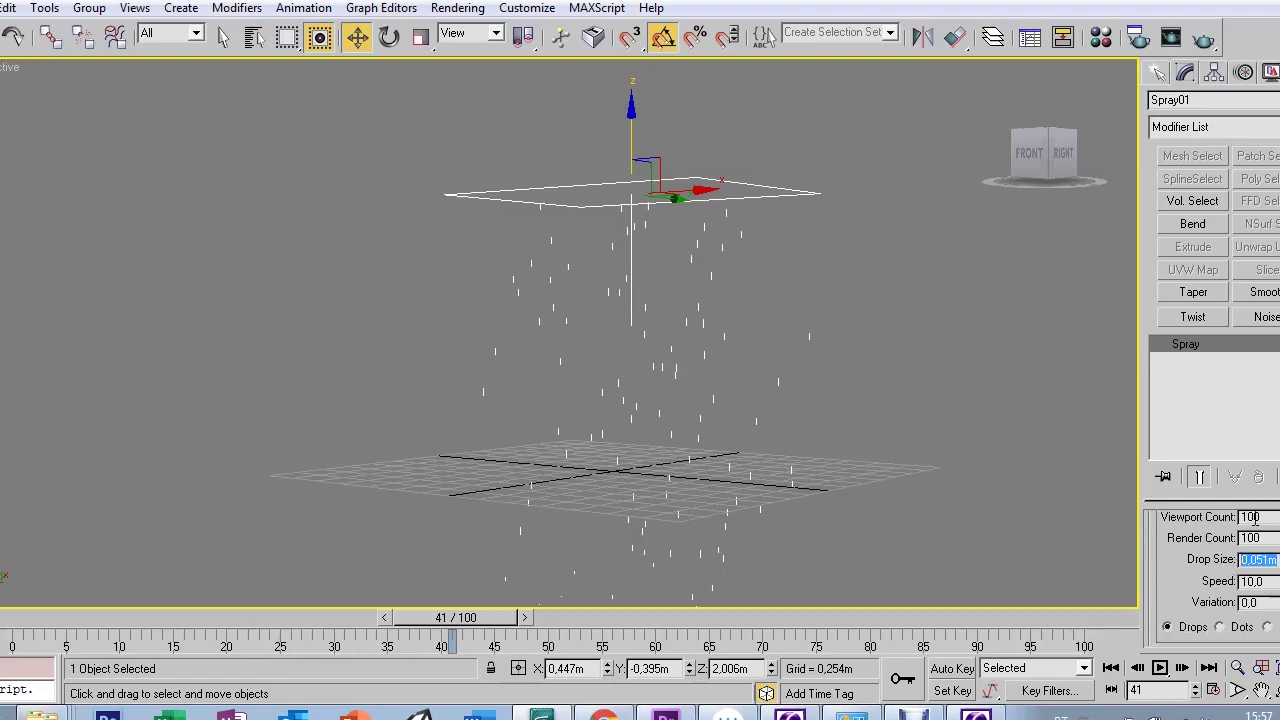
Try drop sizes of 1,0m and 0,4m, settle on 0,03m, then preview at frame 46
type("1")
key("Tab")
key("shift+Tab")
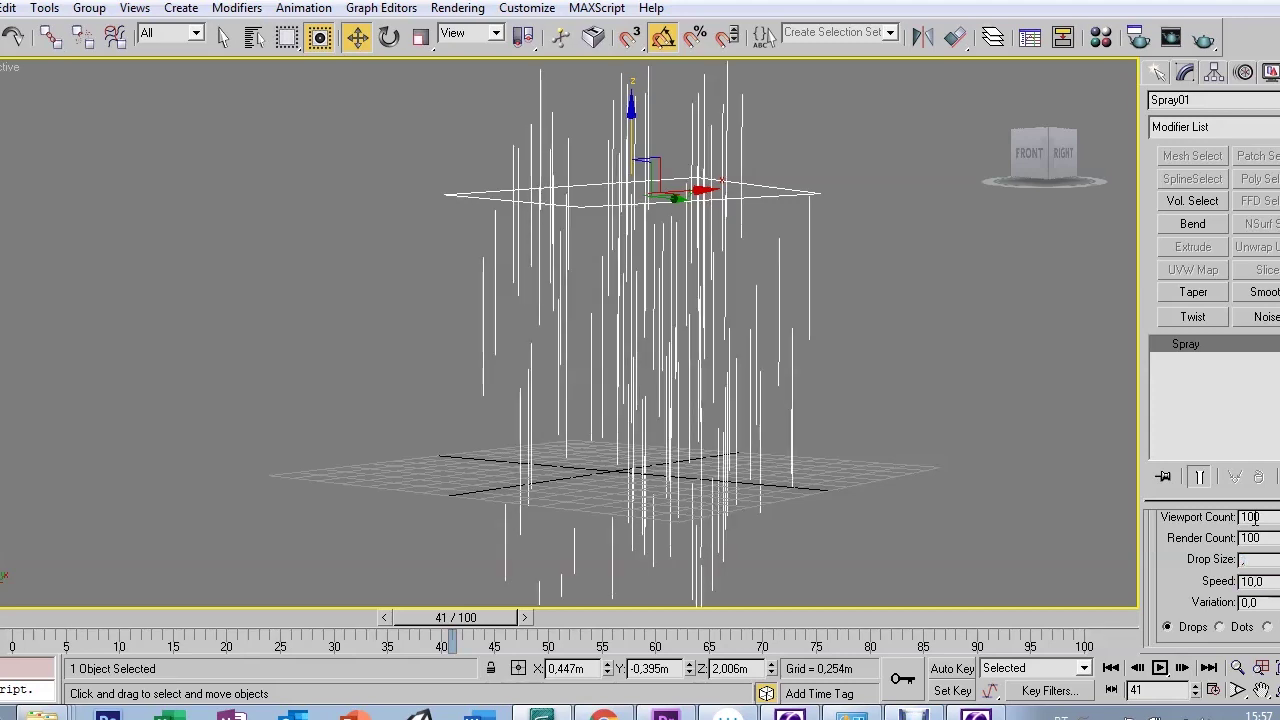
key("Return")
key("BackSpace")
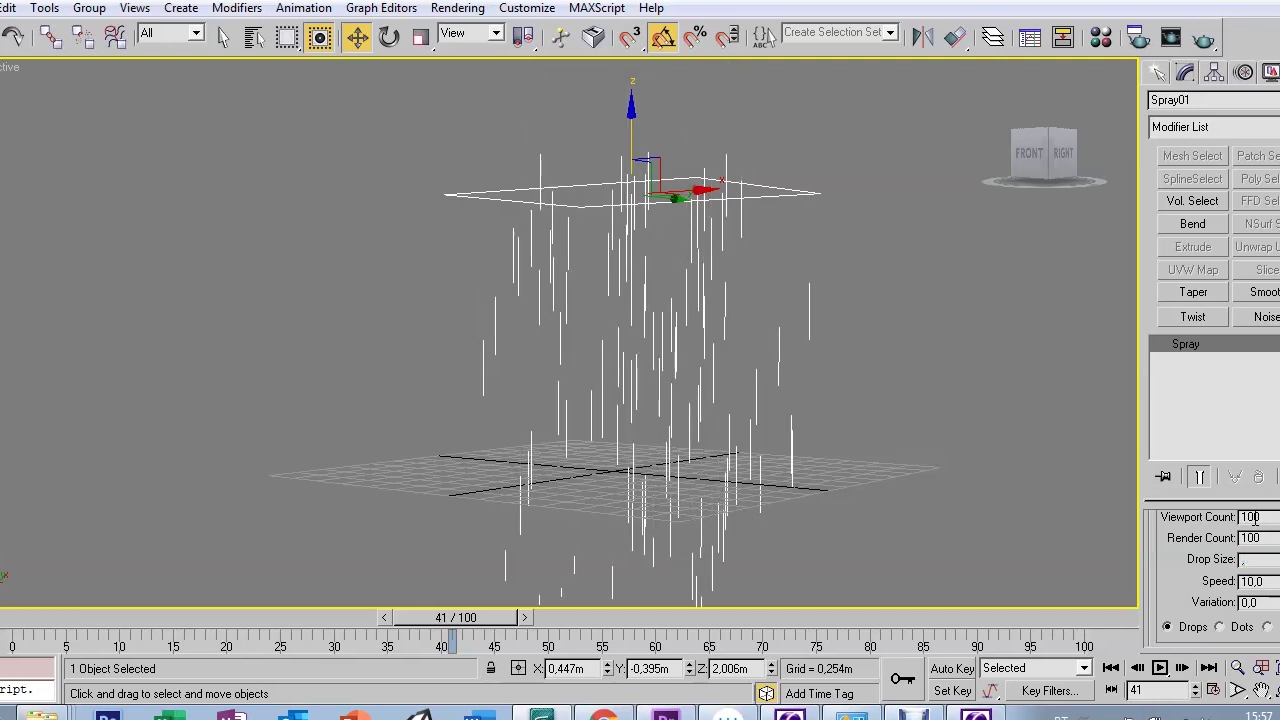
type("03")
key("Return")
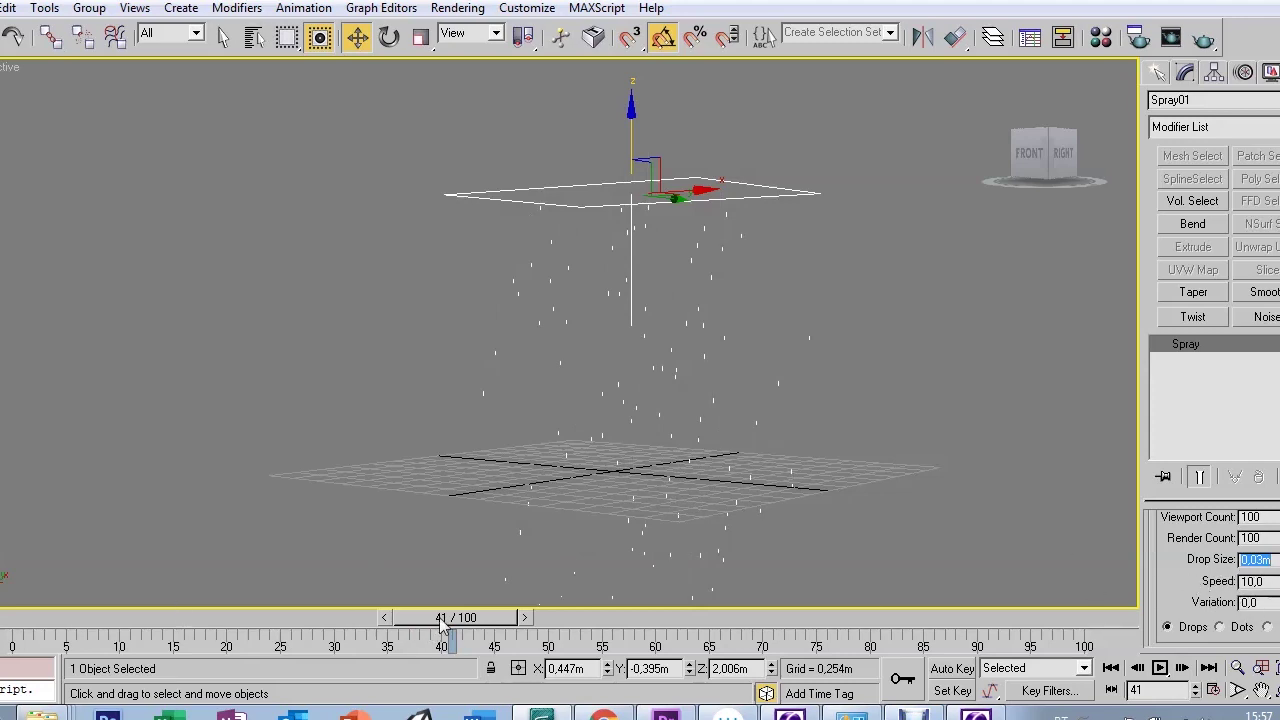
left_click_drag(455, 617, 505, 617)
Preview the spray across frames, then reselect Spray01 to edit its parameters
double_click(1250, 581)
type("30")
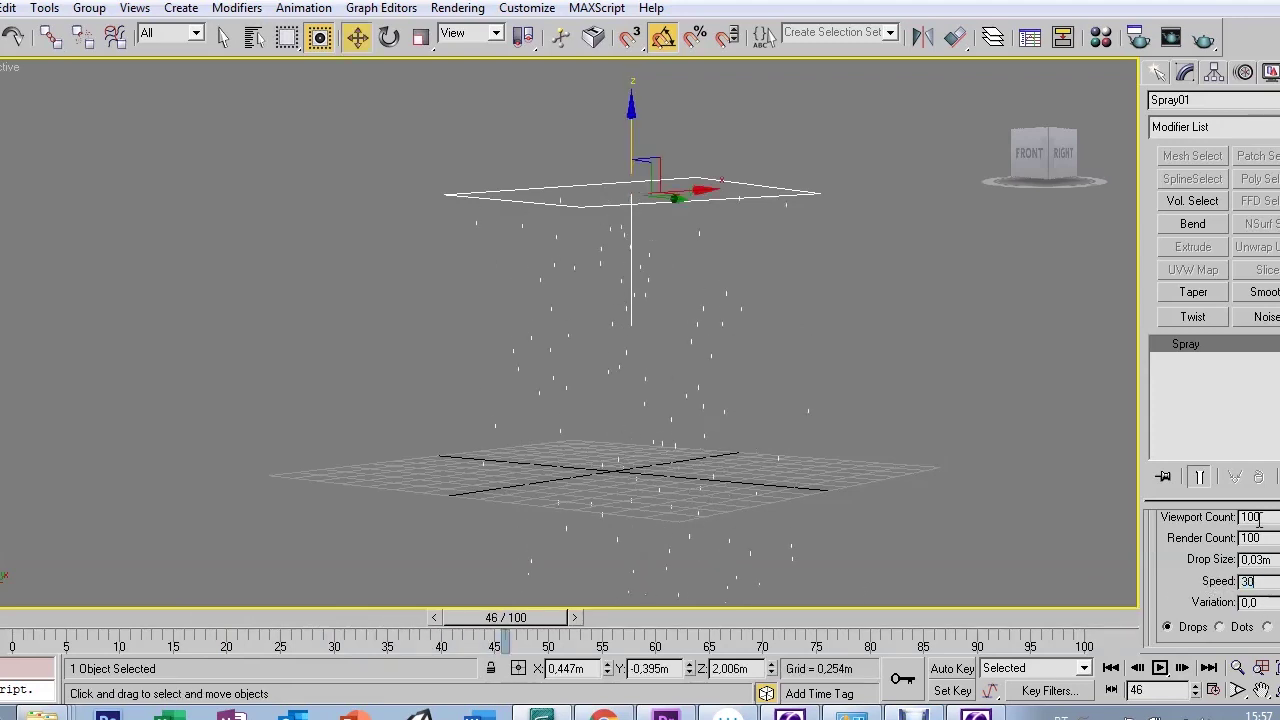
mouse_move(503, 617)
left_mouse_down()
mouse_move(141, 617)
mouse_move(643, 648)
left_mouse_up()
key("w")
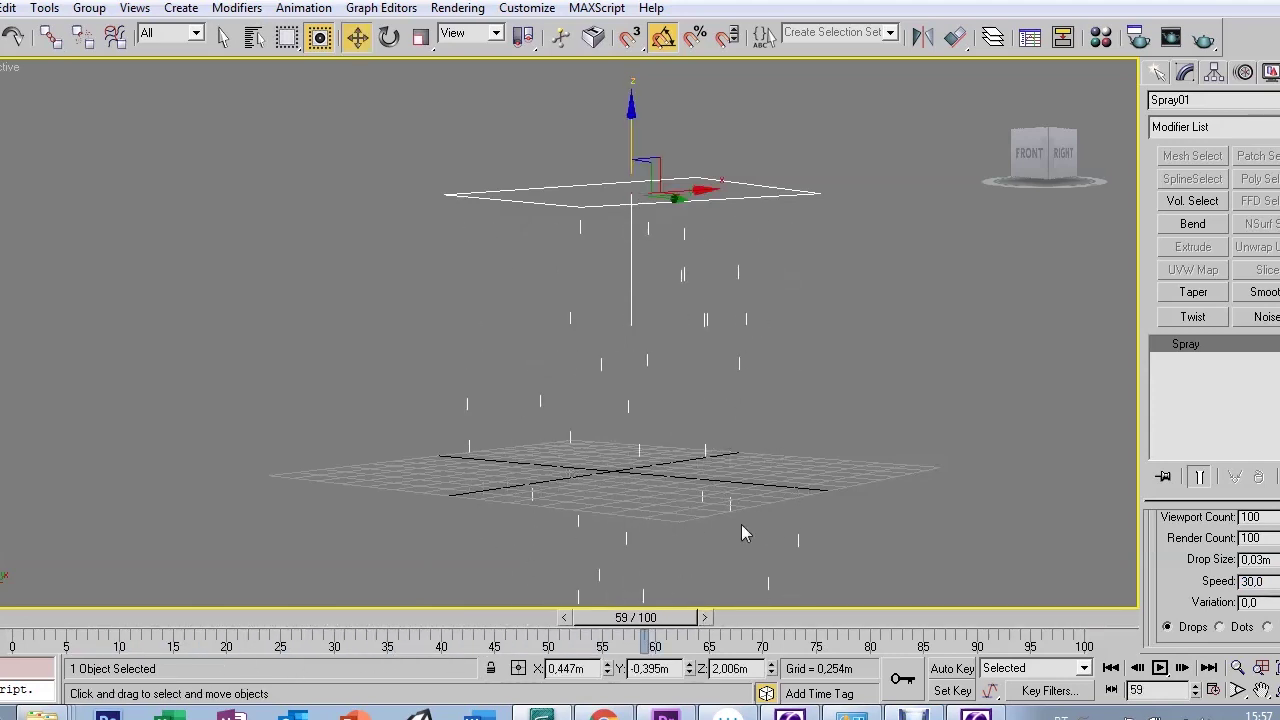
left_click(947, 332)
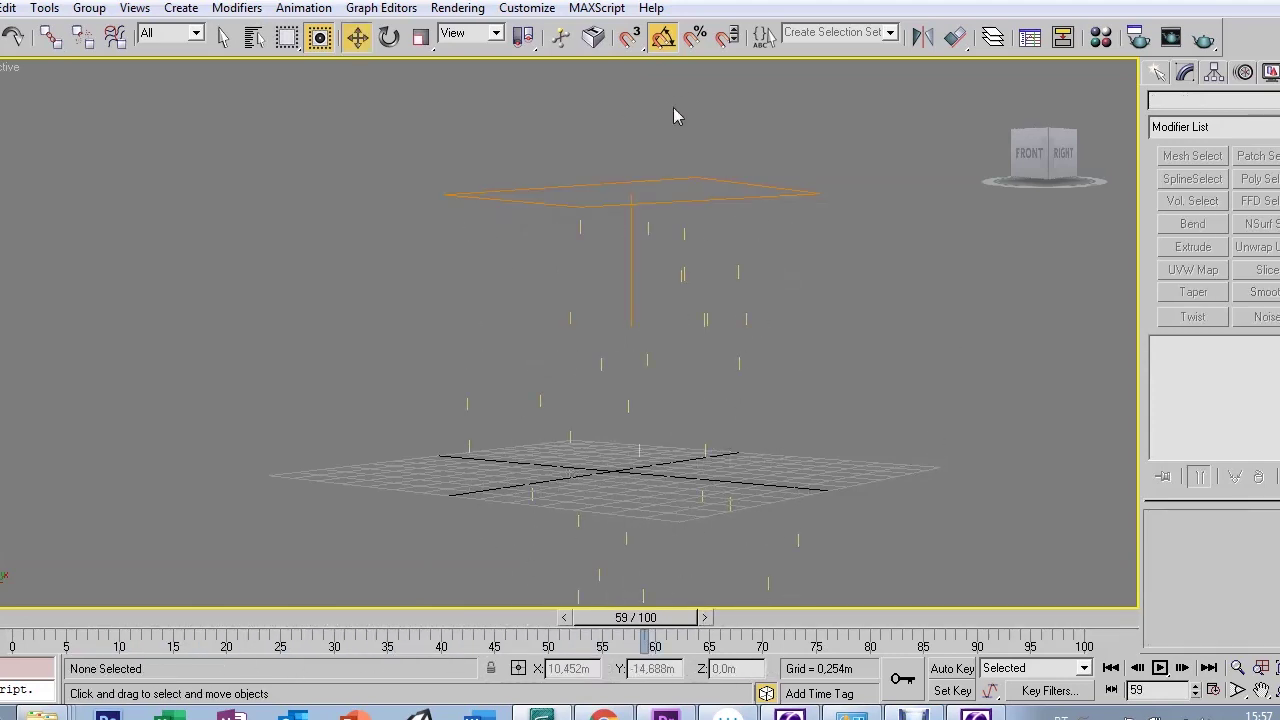
left_click(694, 183)
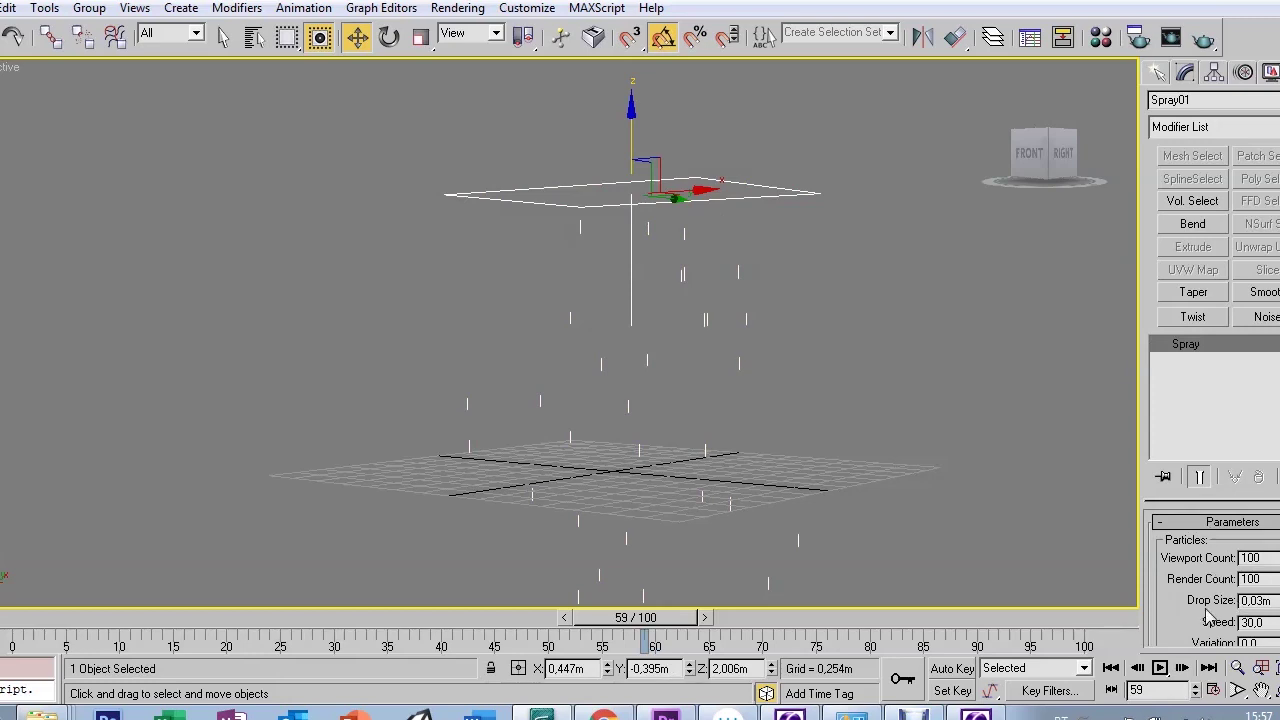
scroll(1200, 615, "down", 2)
Set Spray01's Speed to 10 and raise its Variation to 1,545
left_click_drag(1262, 586, 1224, 586)
type("10")
key("Return")
double_click(1255, 605)
type("0,05")
key("Return")
mouse_move(1274, 605)
left_mouse_down()
mouse_move(1266, 381)
mouse_move(1260, 541)
left_mouse_up()
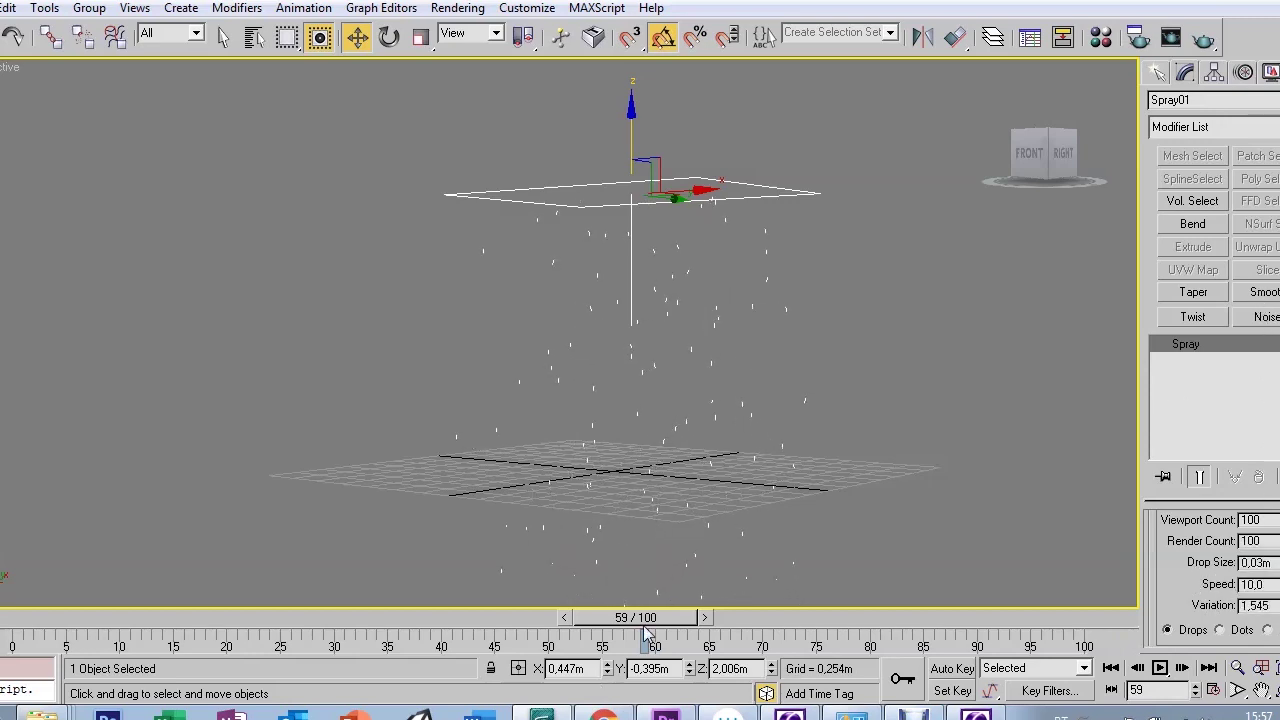
Scrub back to frame 43 to check the slower, more scattered drops
left_click_drag(645, 632, 588, 641)
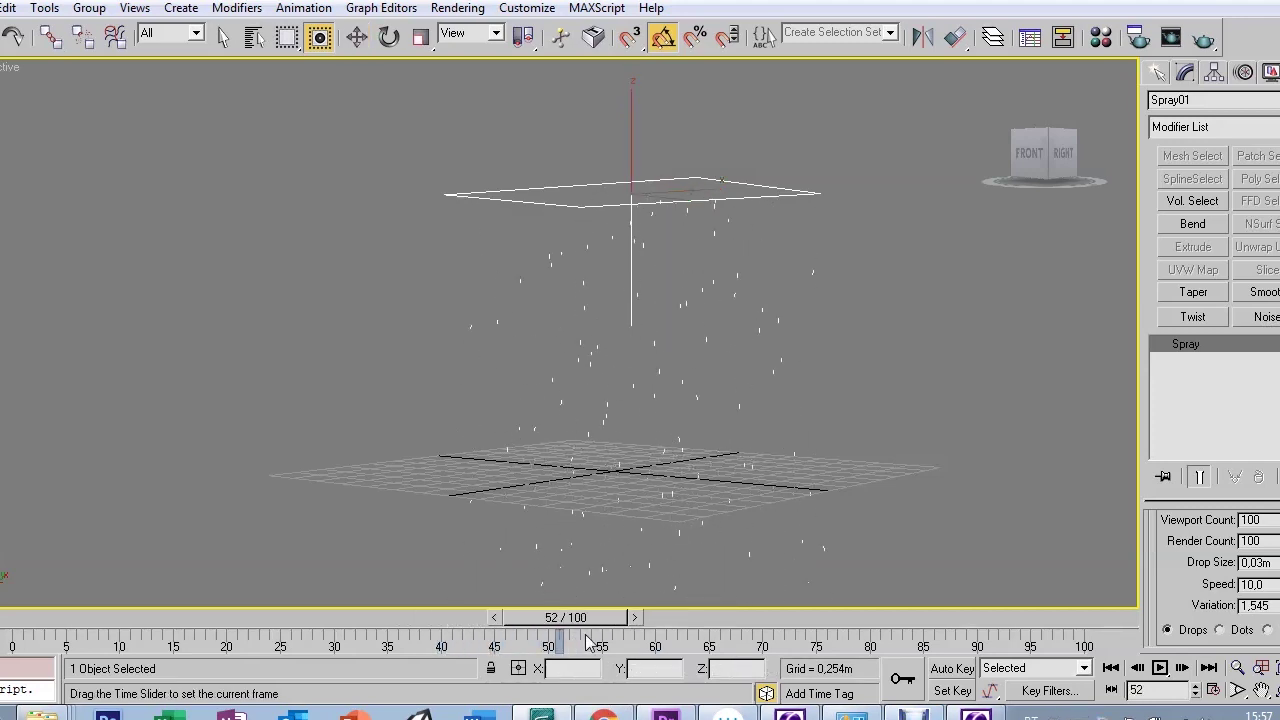
left_click_drag(588, 641, 476, 640)
key("w")
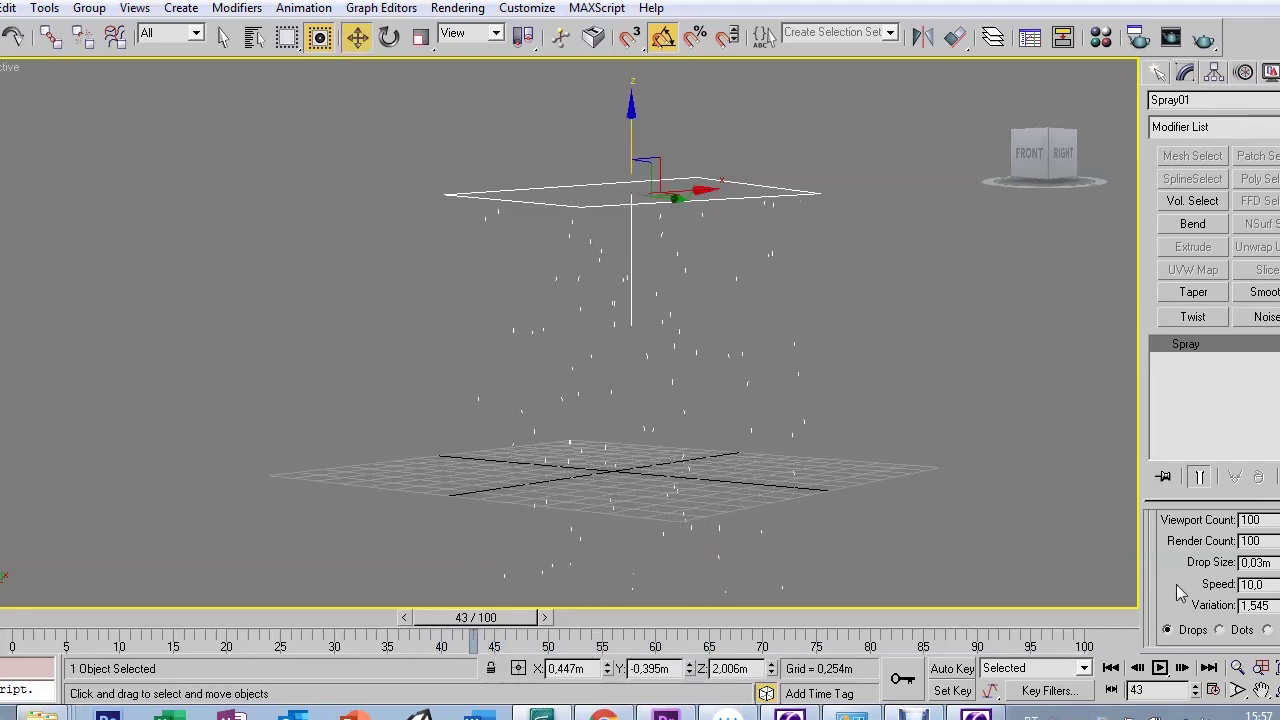
scroll(1180, 593, "down", 3)
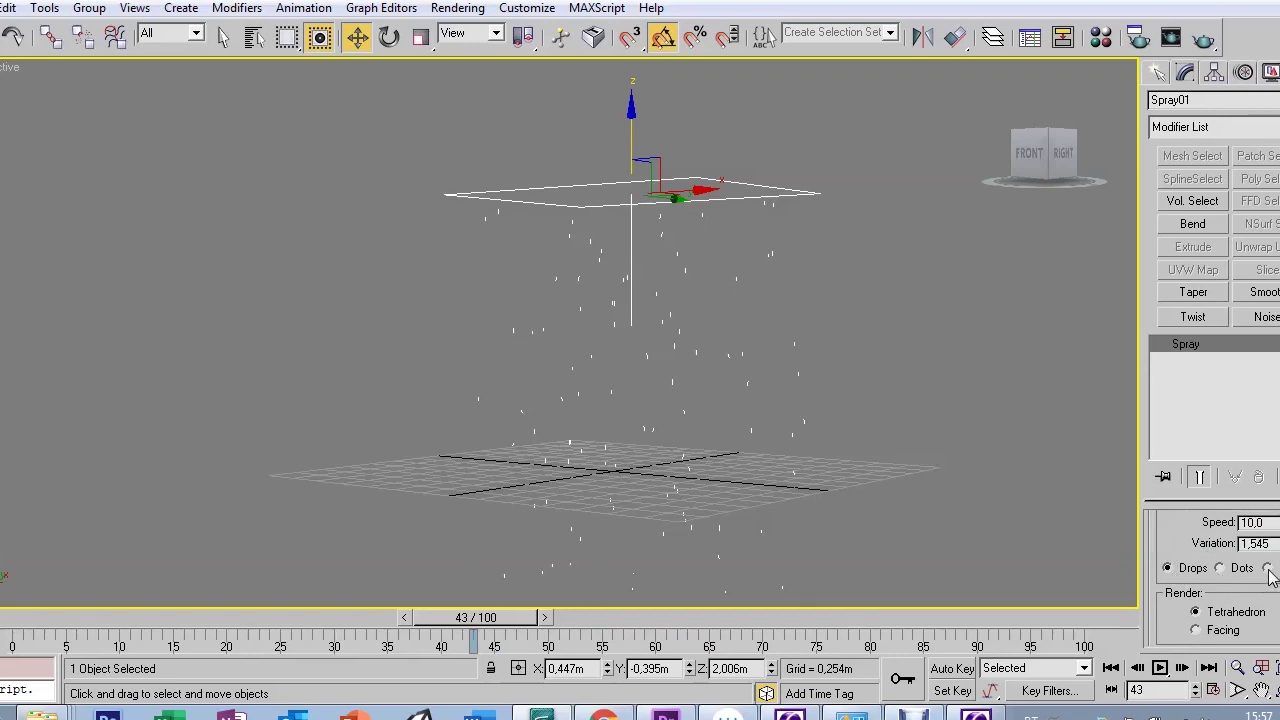
left_click(1219, 570)
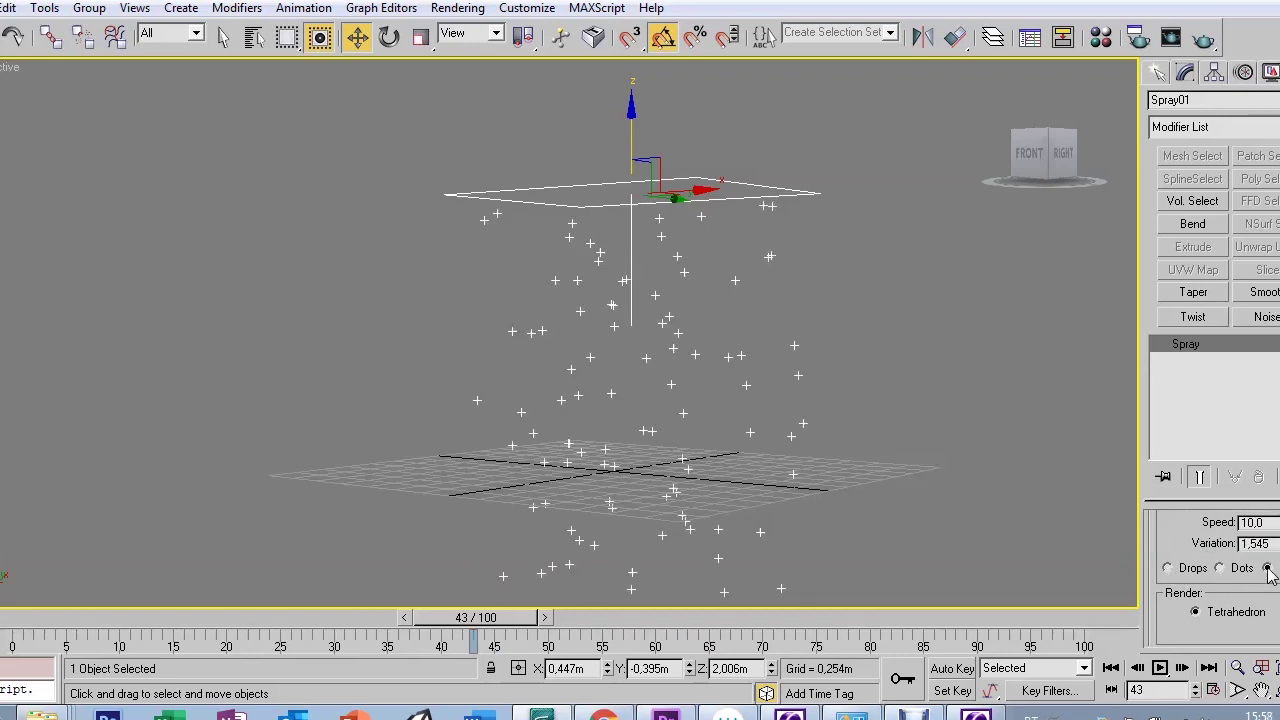
left_click(1188, 572)
left_click(1267, 567)
left_click(1177, 570)
left_click(1266, 568)
left_click(1177, 570)
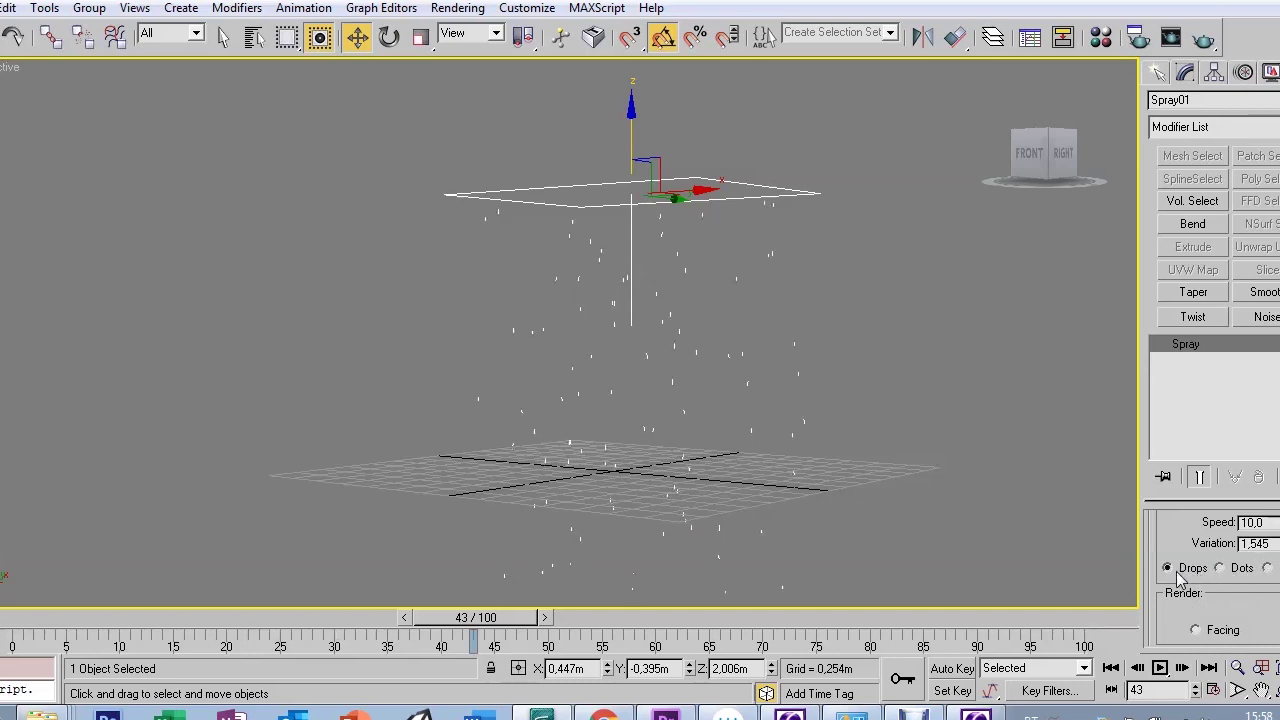
left_click(1267, 568)
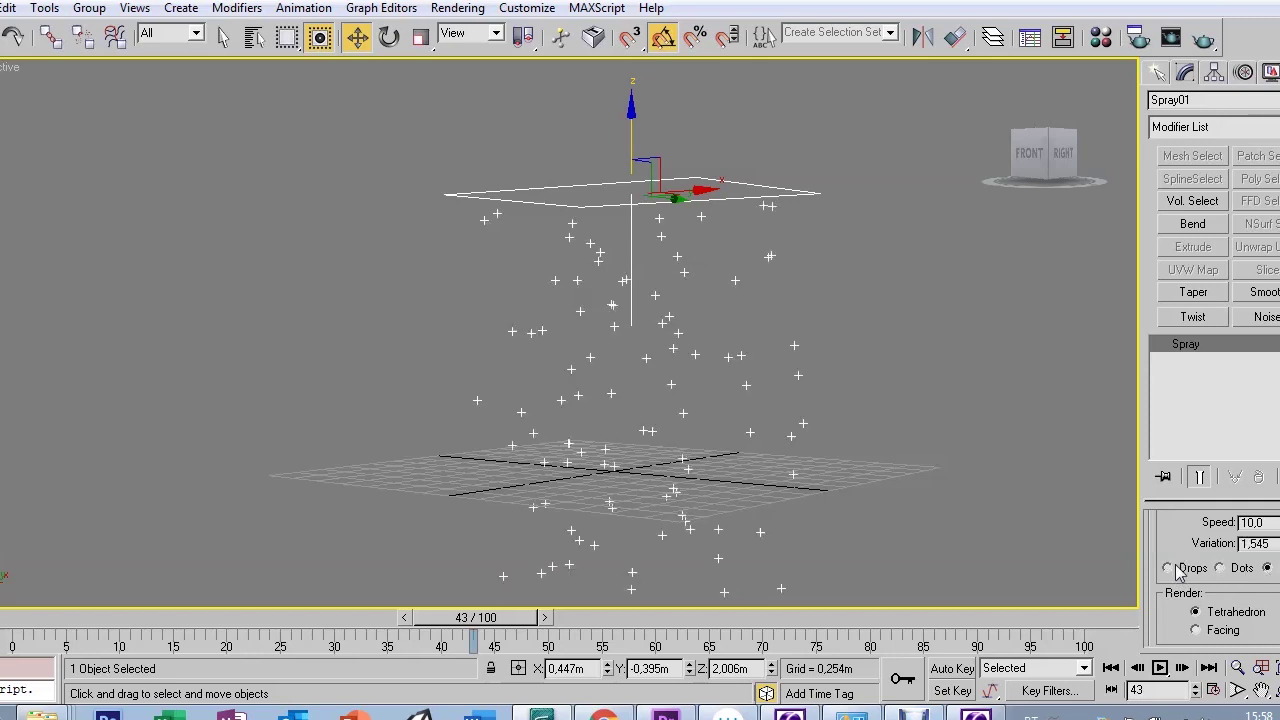
left_click(1167, 568)
left_click_drag(1168, 610, 1188, 518)
type("20")
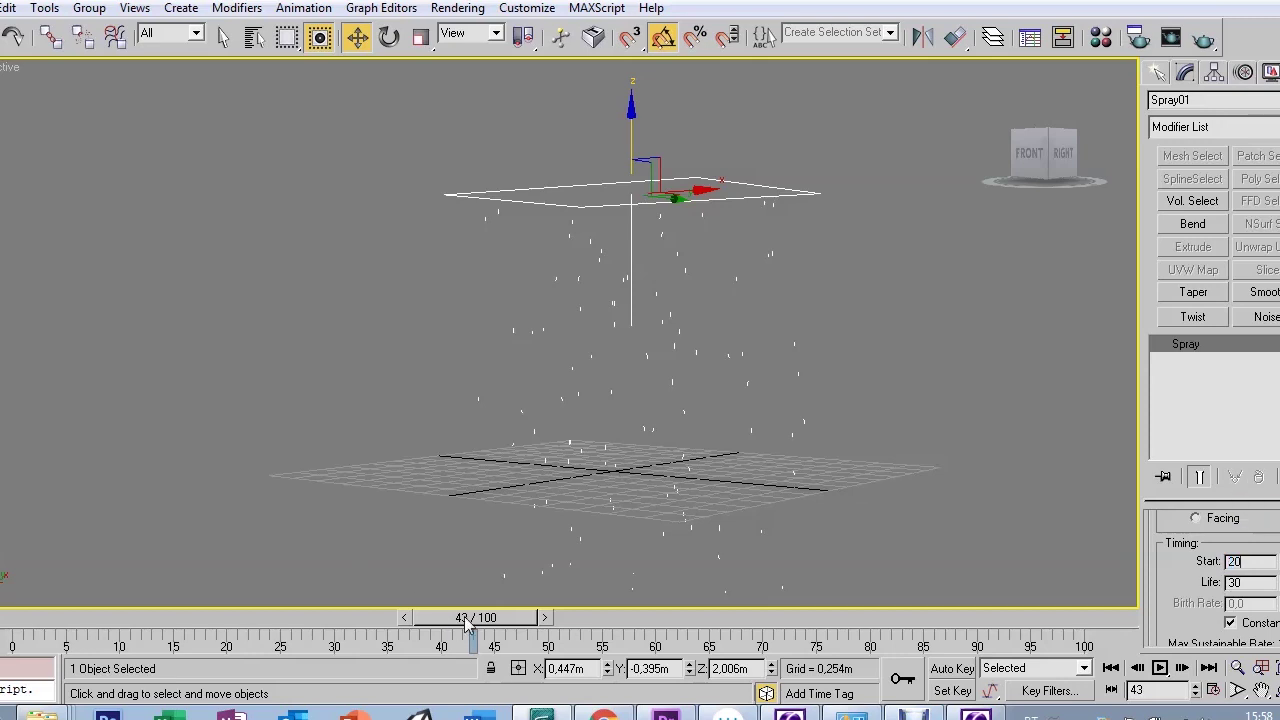
Set Timing Start to 20 and Life to 100, preview the spray, then rewind to frame 0
mouse_move(470, 617)
left_mouse_down()
mouse_move(52, 620)
mouse_move(396, 641)
left_mouse_up()
key("w")
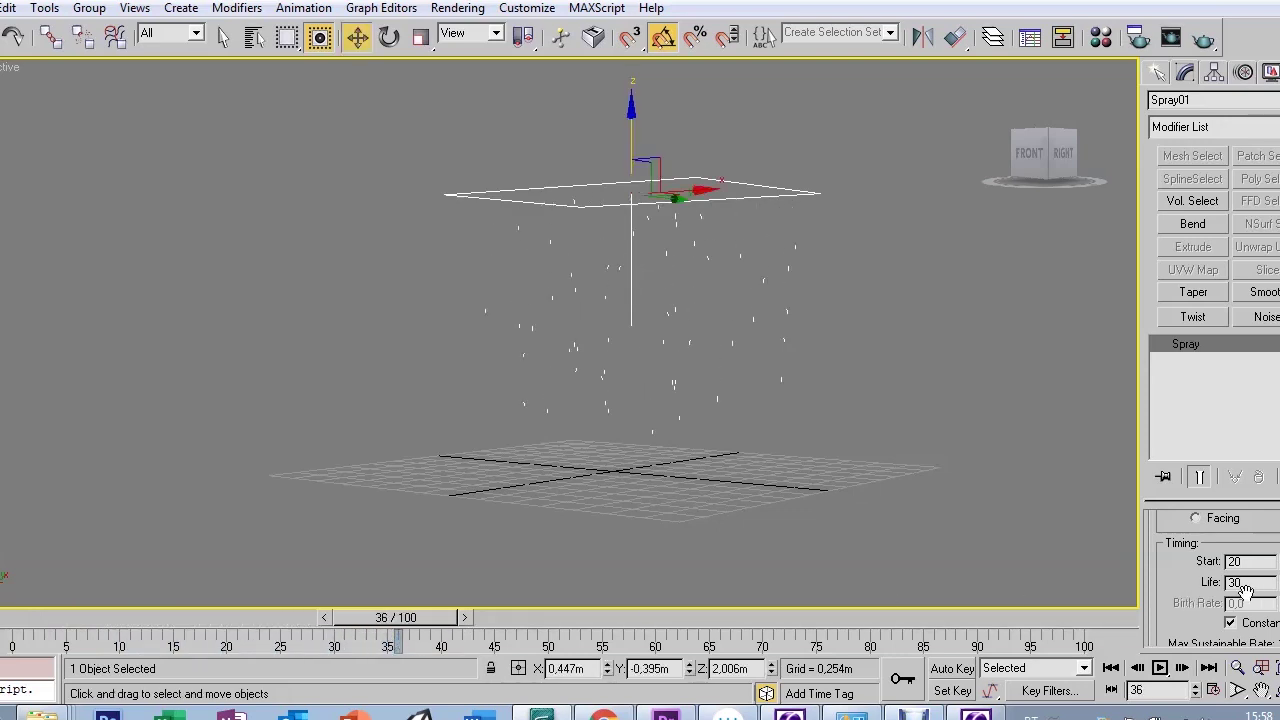
left_click_drag(1247, 592, 1247, 584)
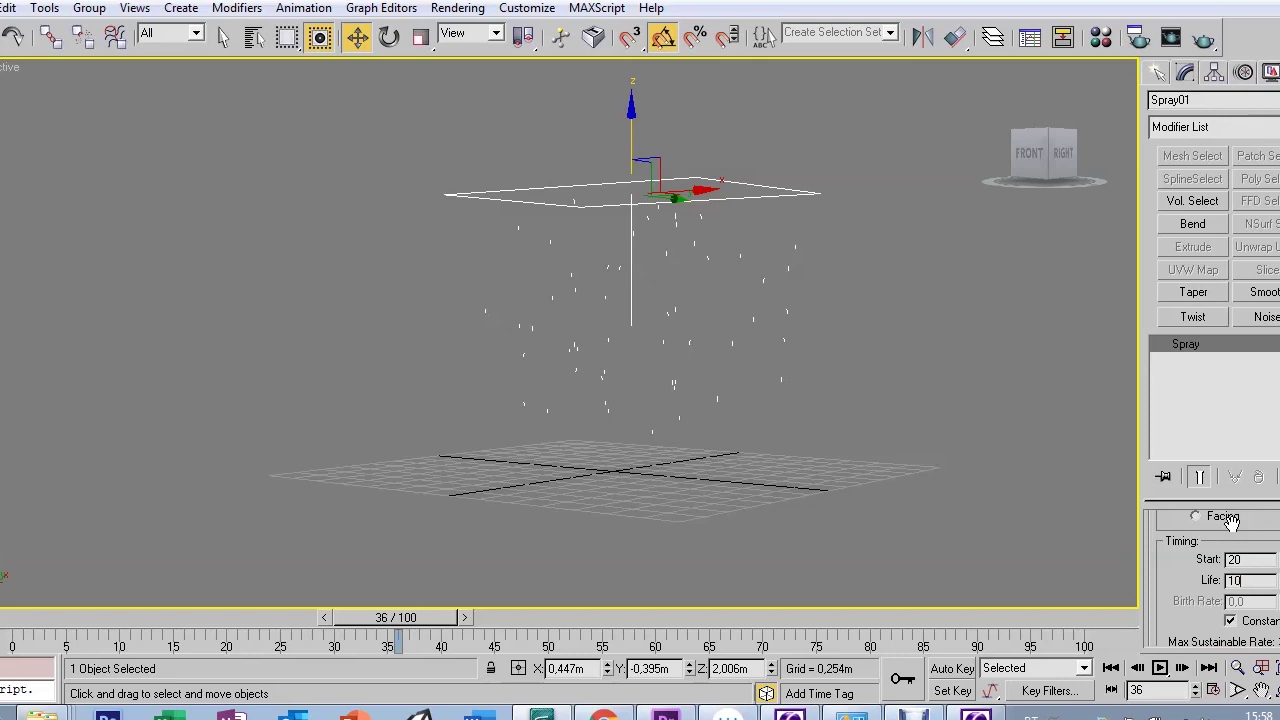
mouse_move(396, 617)
left_mouse_down()
mouse_move(455, 657)
mouse_move(1090, 652)
left_mouse_up()
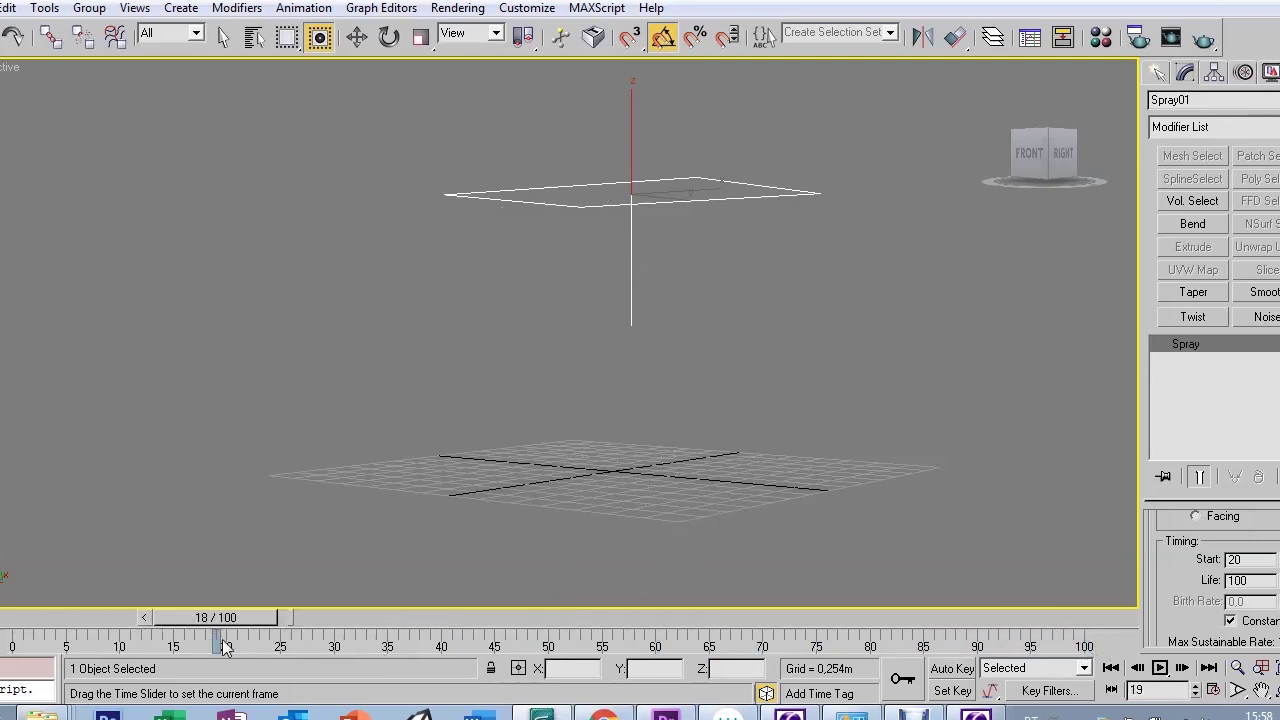
left_click_drag(1092, 652, 14, 645)
Locate the Emitter group, widen the emitter slightly, and check the spray at frame 17
scroll(1183, 605, "down", 1)
scroll(1183, 605, "down", 2)
scroll(1183, 600, "down", 2)
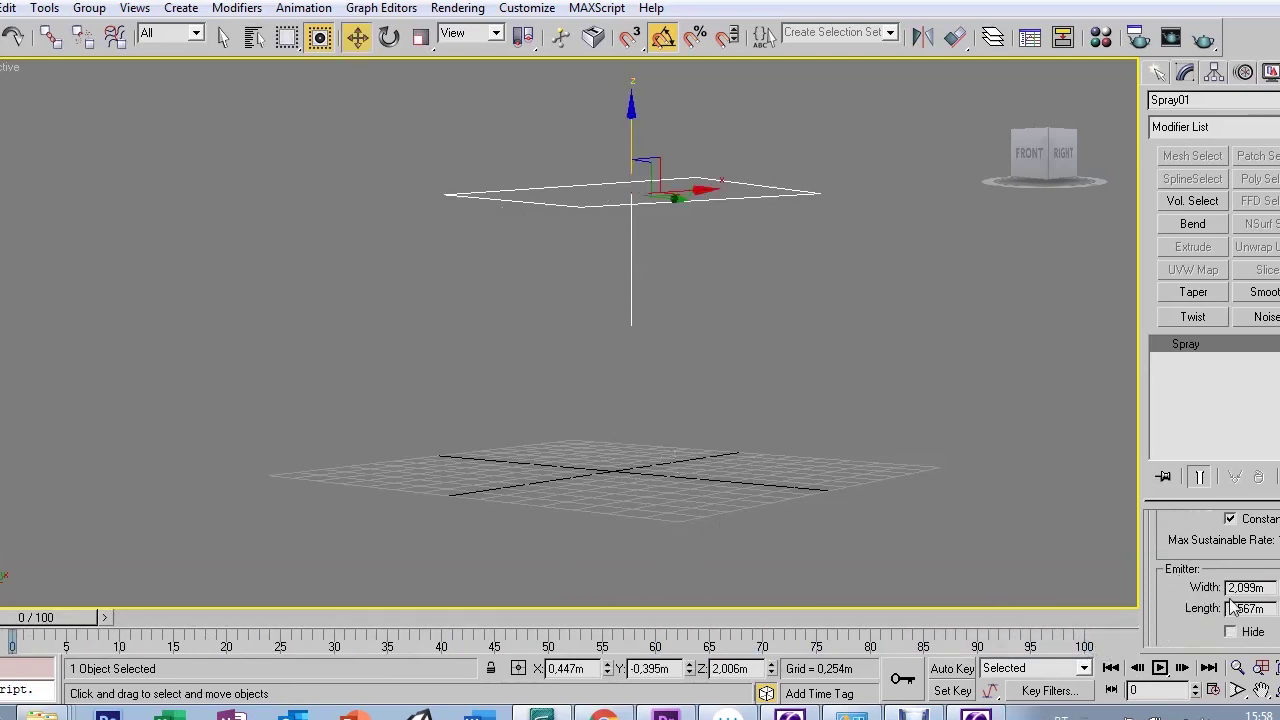
scroll(1194, 565, "up", 1)
scroll(1183, 600, "up", 2)
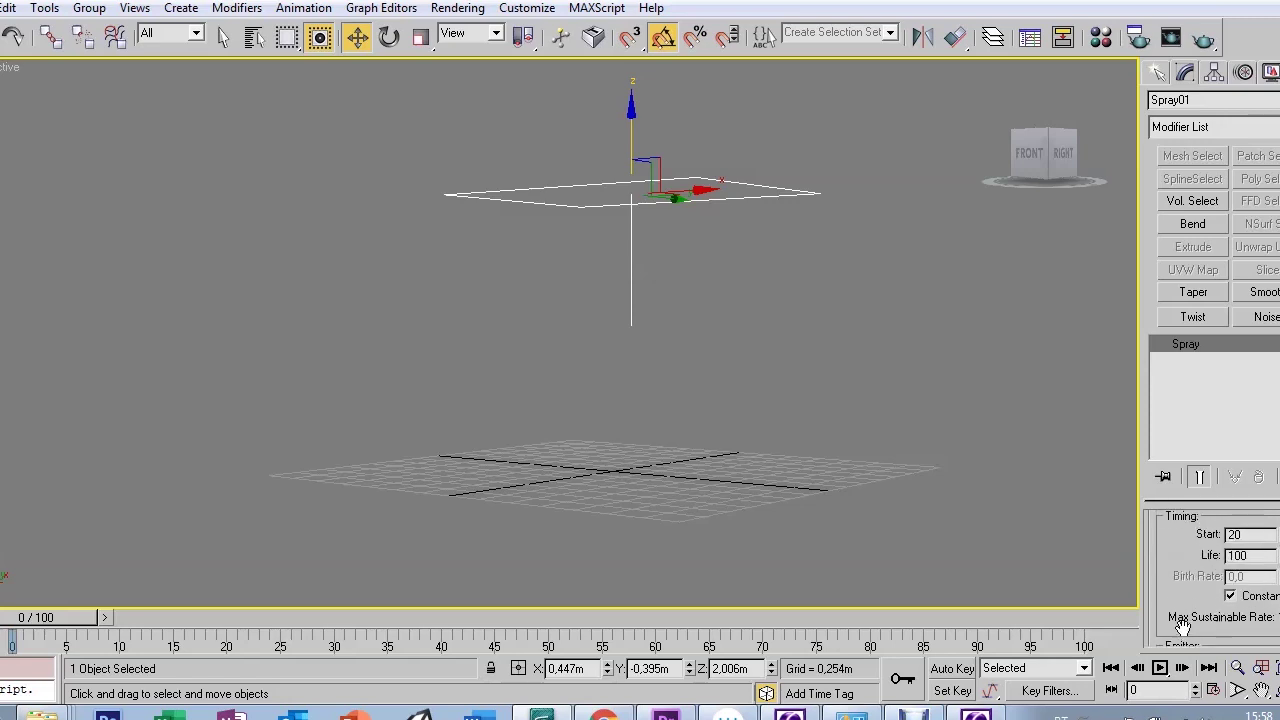
scroll(1180, 625, "up", 2)
scroll(1175, 630, "up", 1)
scroll(1170, 633, "up", 2)
mouse_move(1170, 635)
left_mouse_down()
mouse_move(1168, 480)
mouse_move(1168, 595)
mouse_move(1170, 512)
left_mouse_up()
left_click_drag(1274, 572, 1274, 555)
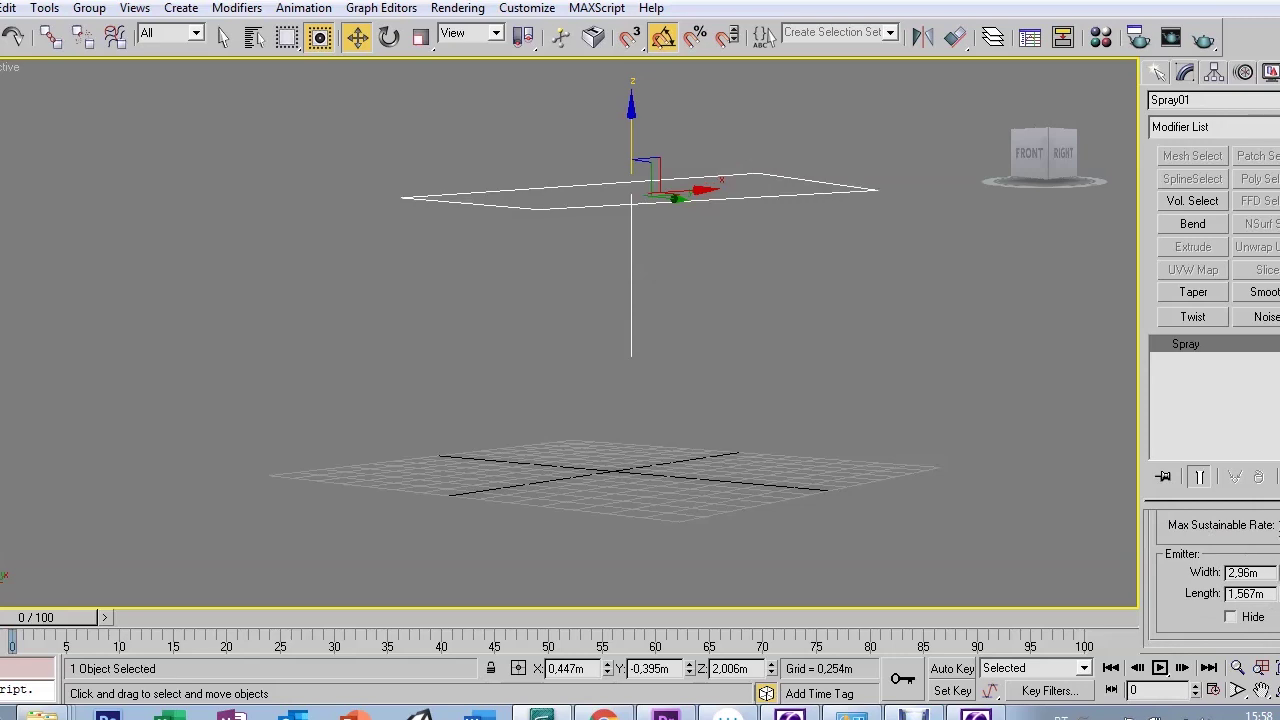
left_click(137, 613)
left_click_drag(70, 617, 240, 617)
left_click(608, 206)
Set the emitter Width to 3,911m and Length to 2,146m
scroll(1257, 565, "down", 5)
scroll(1200, 445, "down", 5)
scroll(1185, 449, "down", 5)
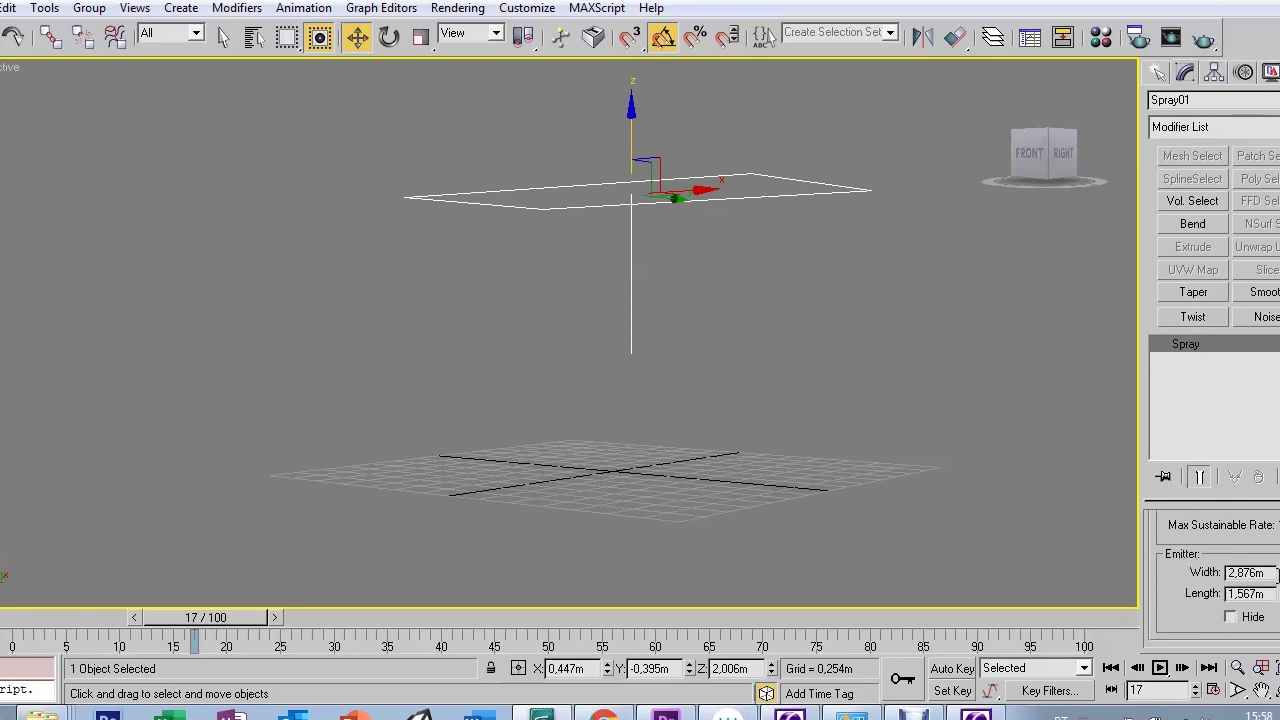
left_click_drag(1277, 574, 1277, 540)
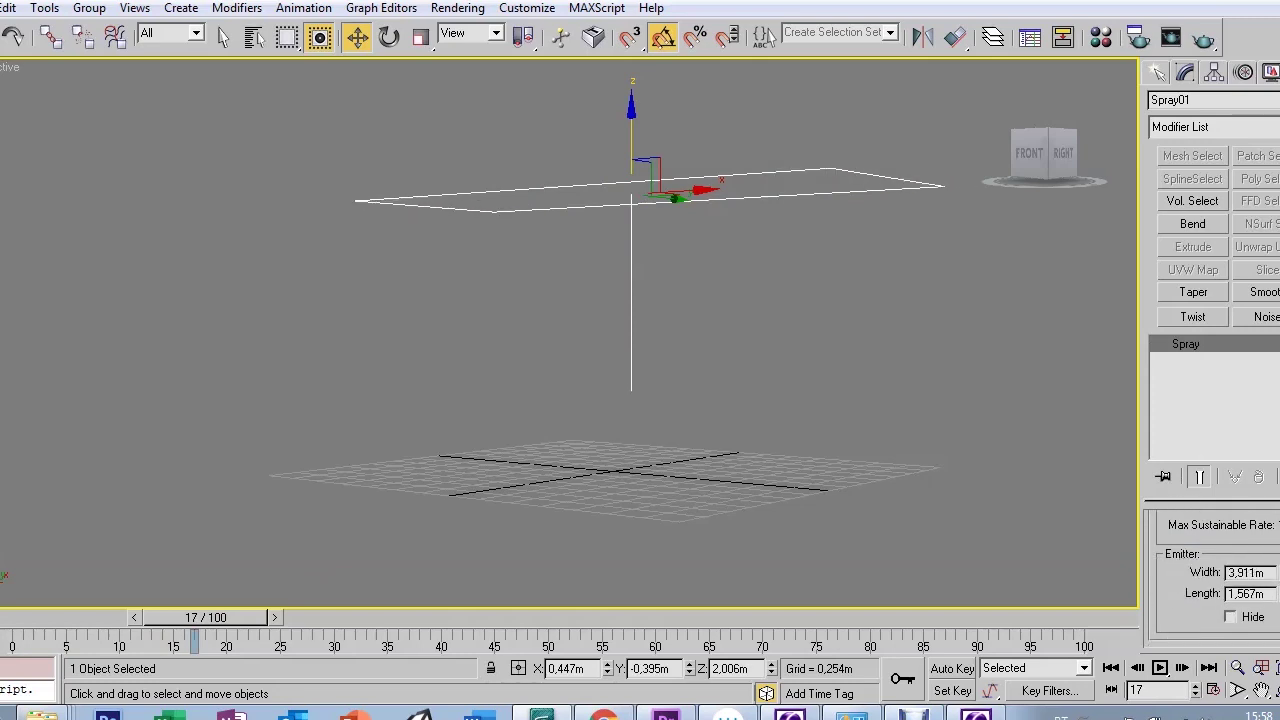
left_click_drag(1277, 594, 1277, 560)
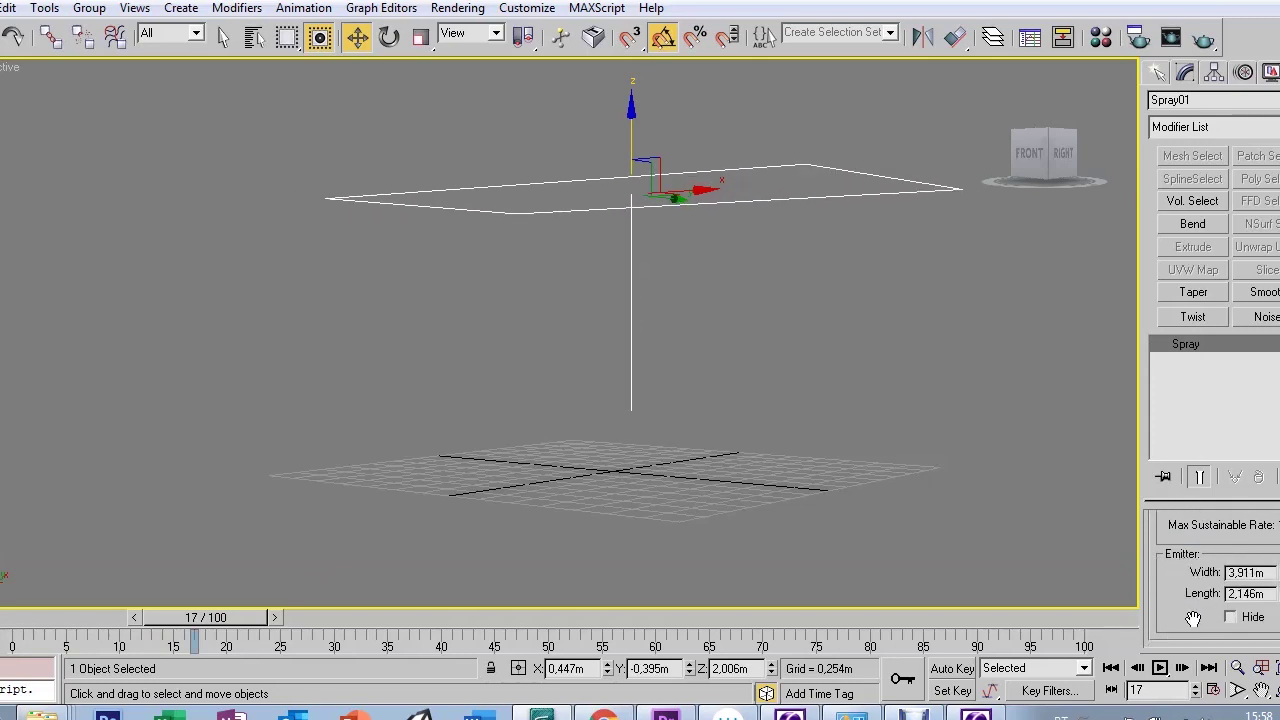